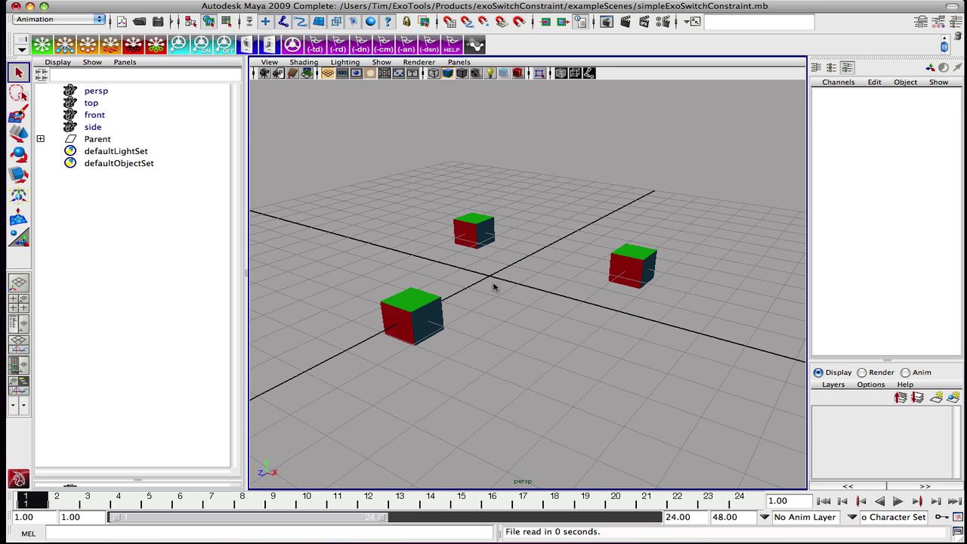
middle_click_drag(499, 287, 506, 264, "alt")
right_click_drag(507, 264, 464, 274, "alt")
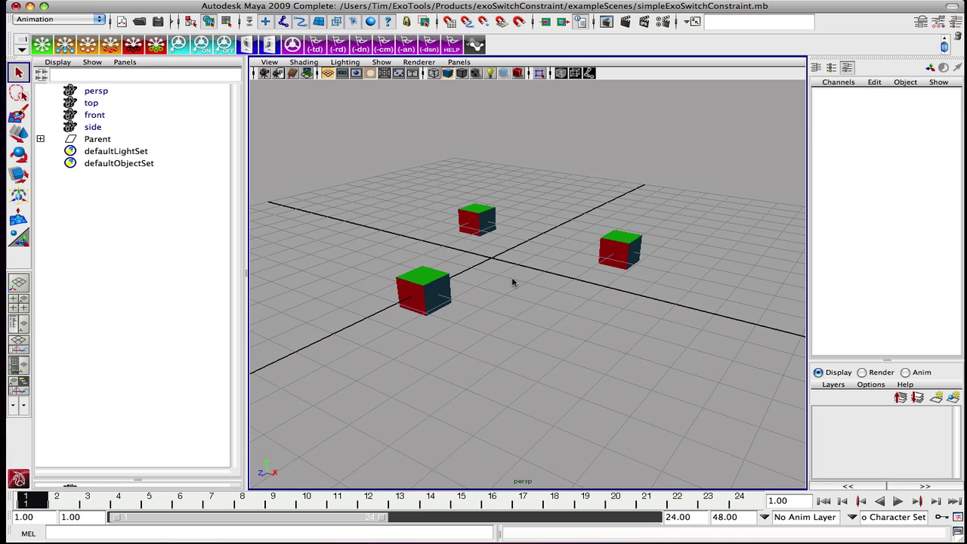
left_click_drag(512, 282, 484, 284, "alt")
right_click_drag(484, 282, 560, 256, "alt")
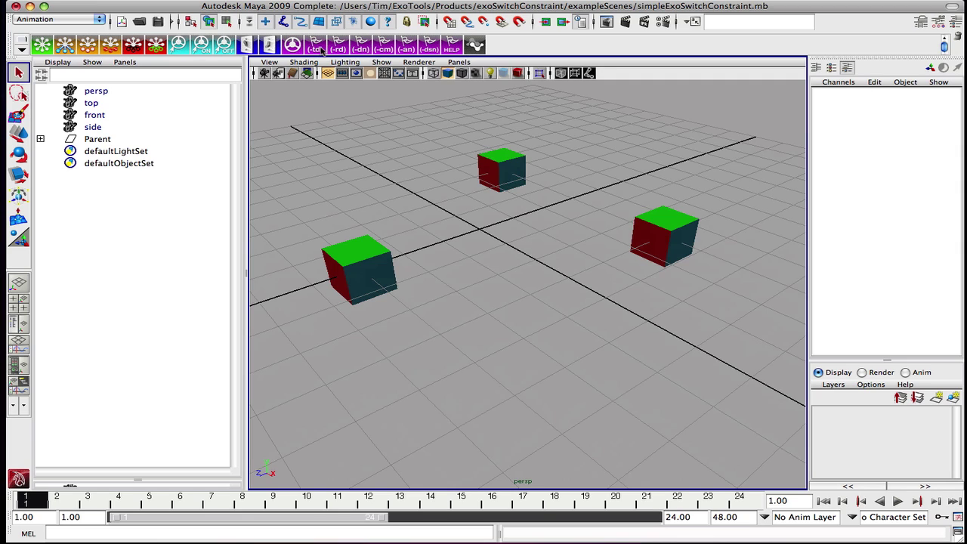
left_click_drag(486, 197, 420, 196, "alt")
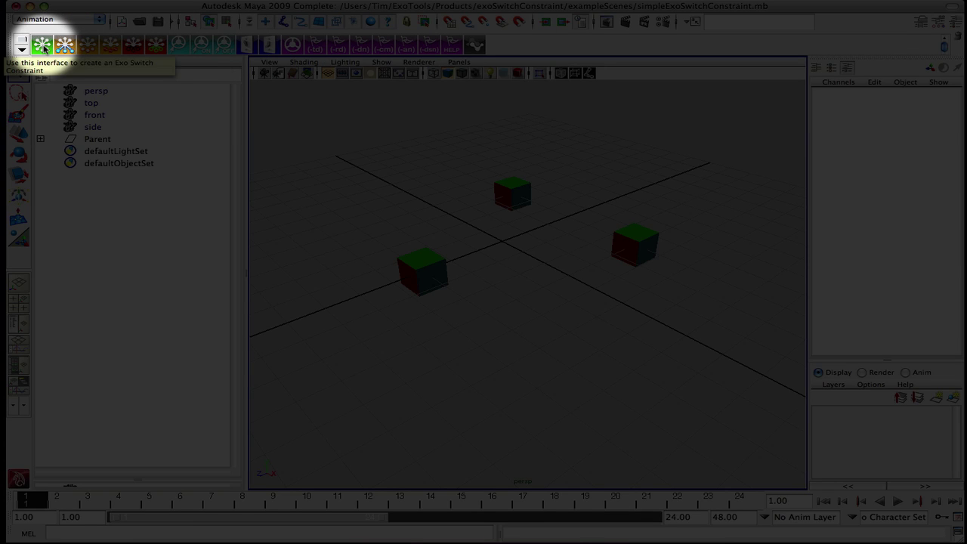
Start a new ExoSwitch constraint and assign cube3 as both its translation driver and rotation driver
left_click(43, 47)
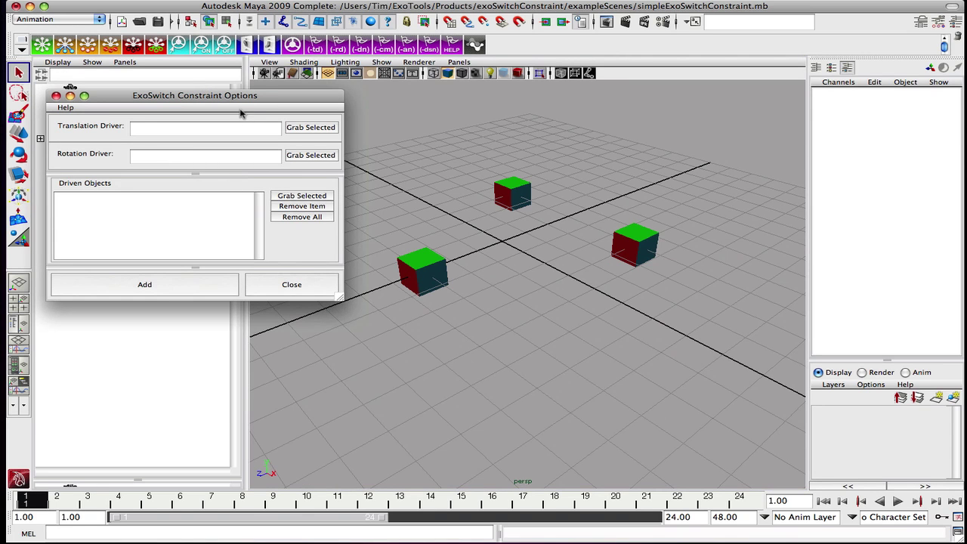
left_click_drag(239, 102, 256, 101)
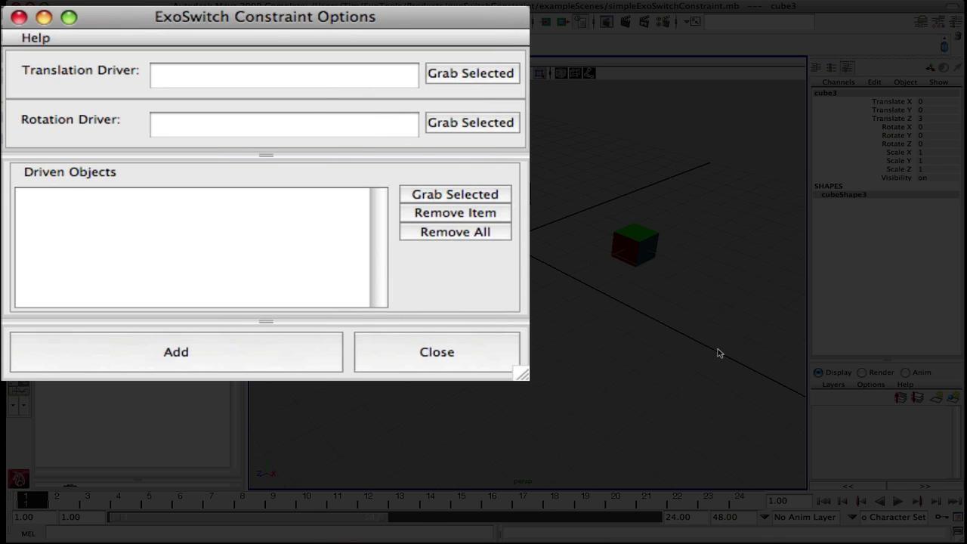
left_click(434, 73)
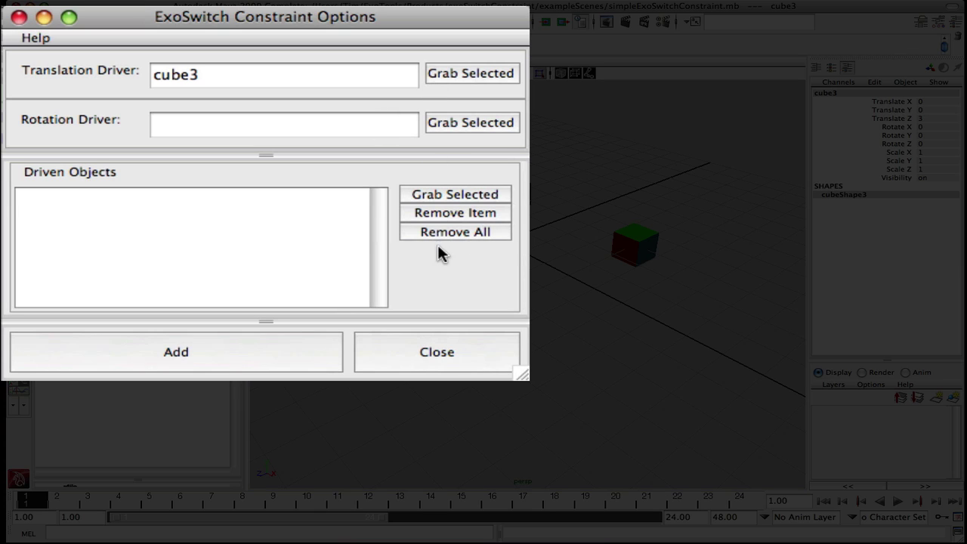
left_click(441, 125)
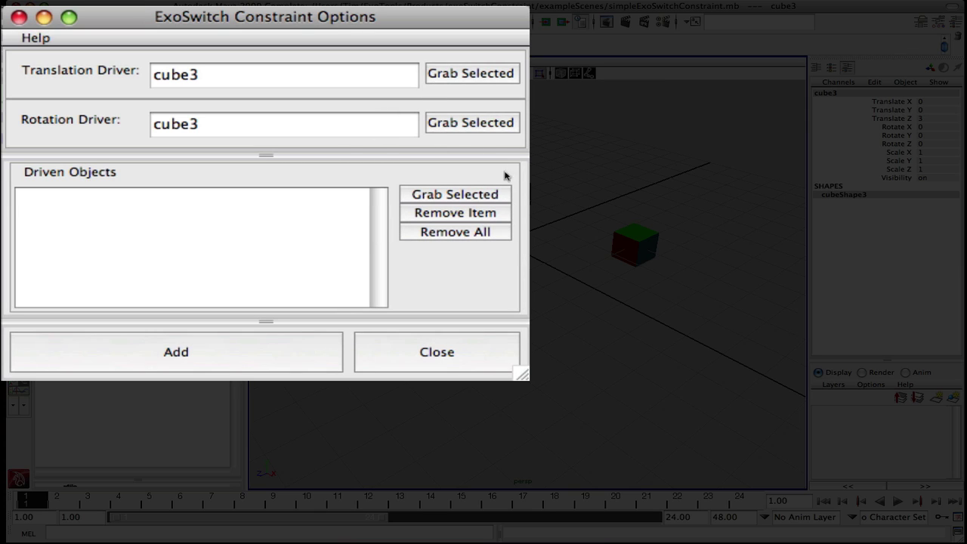
Add cube2 and cube1 as the driven objects and create the ExoSwitch constraint
left_click(650, 259)
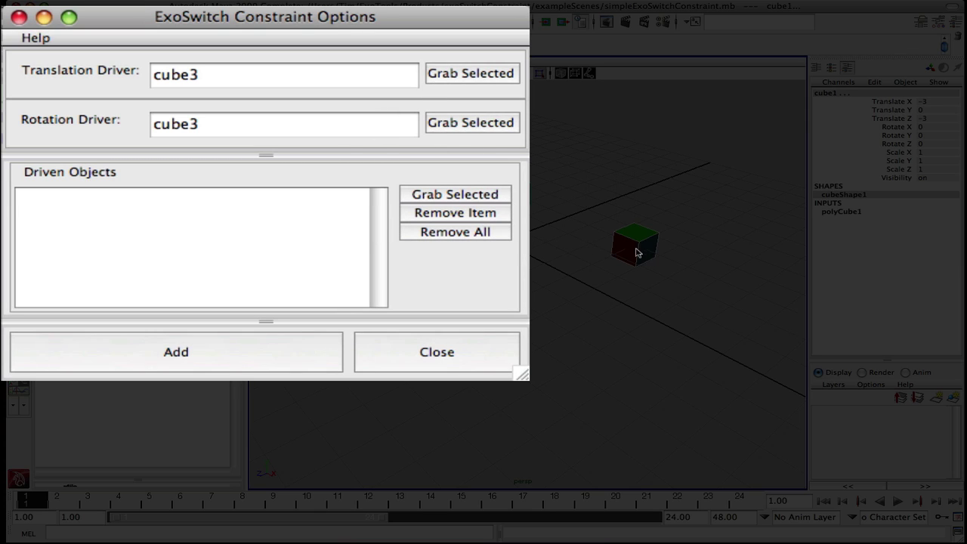
left_click(473, 194)
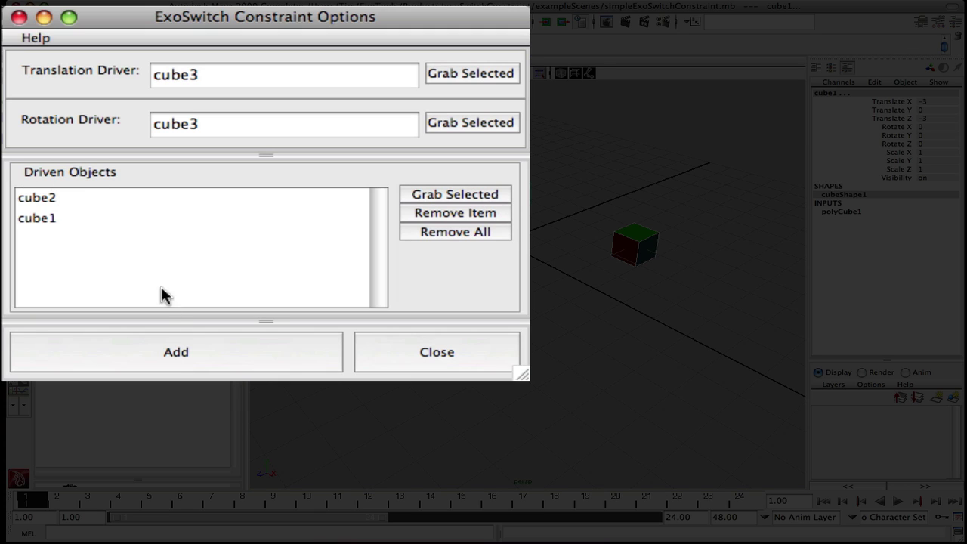
left_click(172, 352)
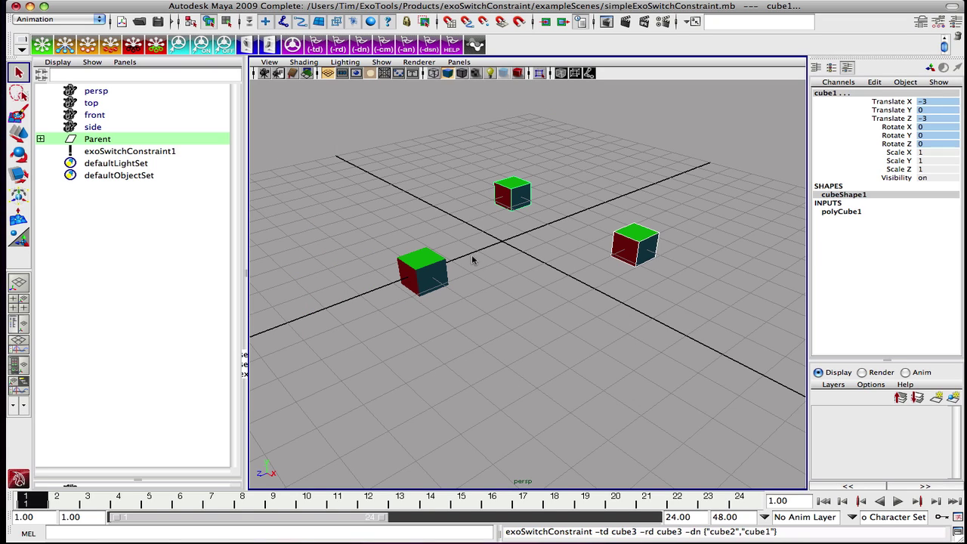
Select exoSwitchConstraint1 and examine its driver, driven nodes, disabled driven, Auto Switch and Auto Driver Select attributes
left_click(148, 153)
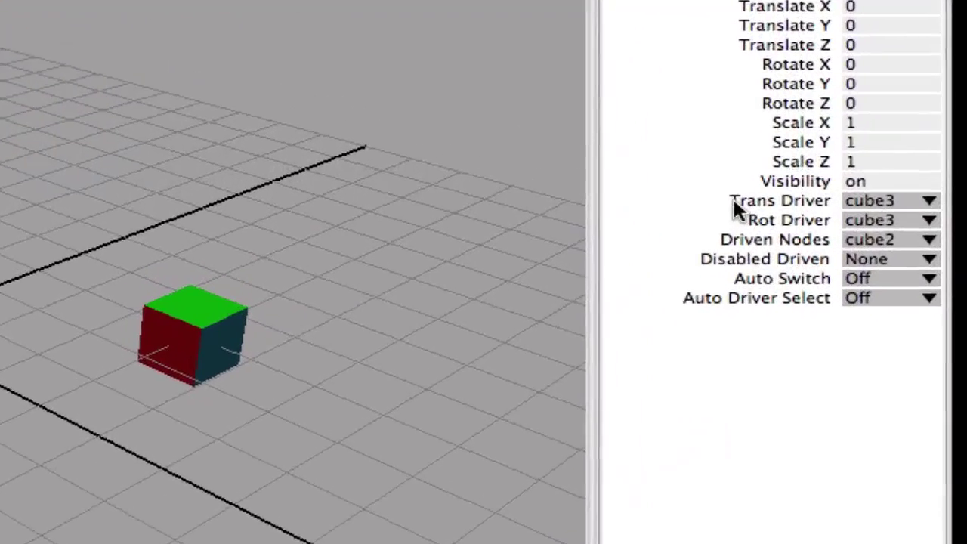
left_click(870, 187)
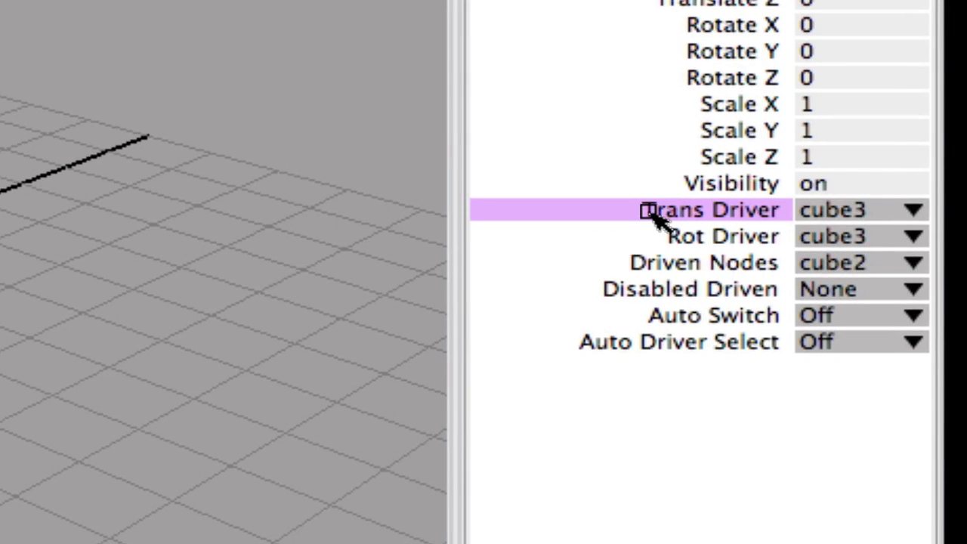
left_click(722, 230)
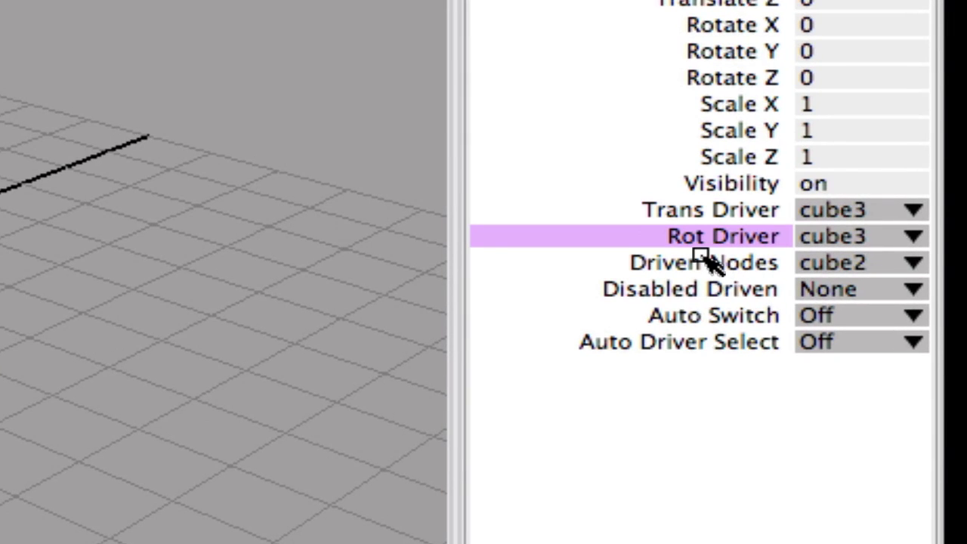
left_click(706, 261)
left_click_drag(710, 290, 713, 339)
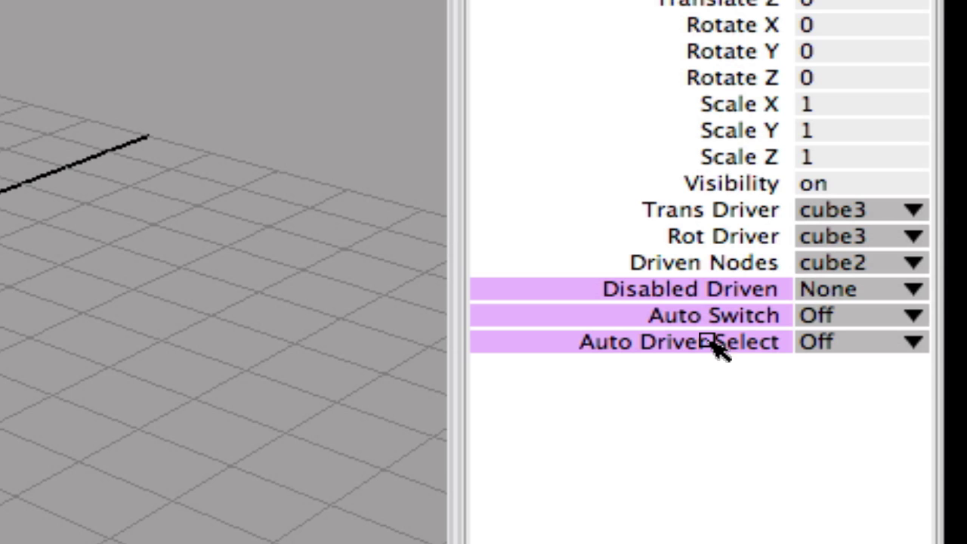
Review the available choices for the constraint's Trans Driver, Rot Driver and Driven Nodes attributes without changing them
left_click(759, 215)
left_click(912, 210)
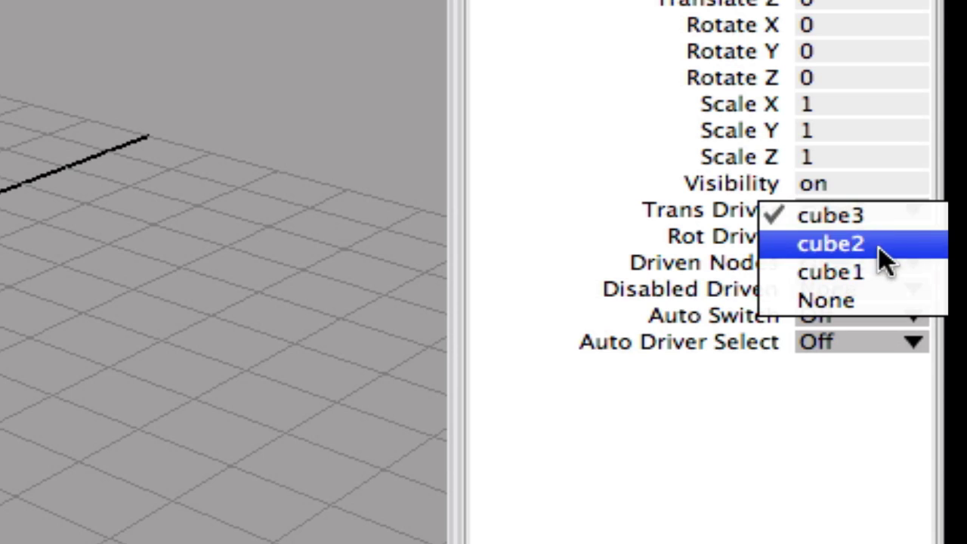
left_click(876, 328)
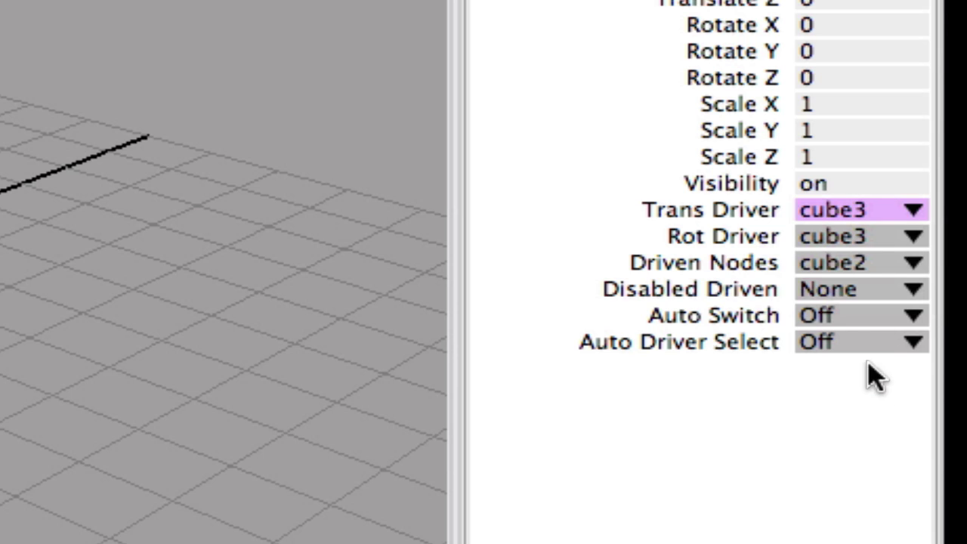
left_click(915, 237)
left_click(923, 243)
left_click(916, 263)
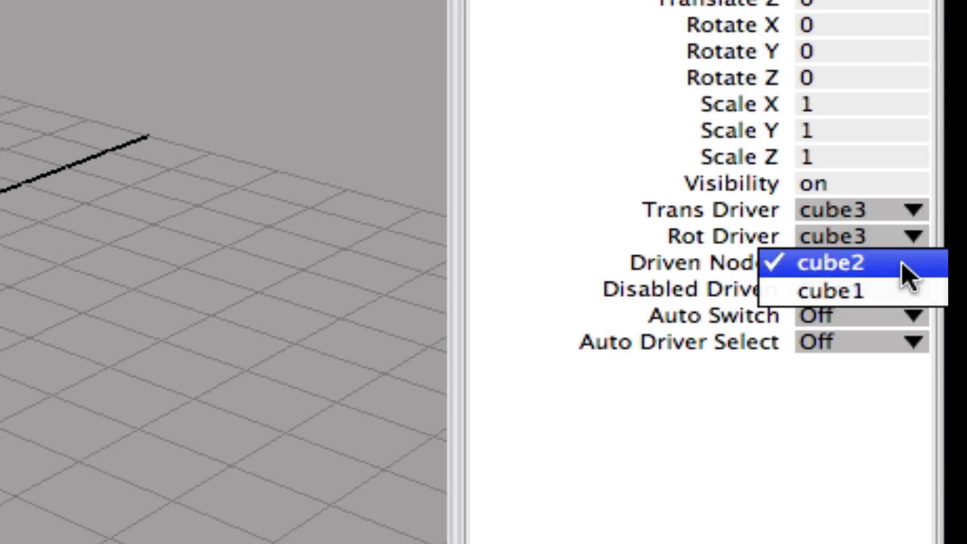
left_click(83, 250)
Move cube3 freehand to about X 0.06, Y -0.36, Z 3.29 and rotate it to about 45, -28, -14 degrees
left_click(425, 272)
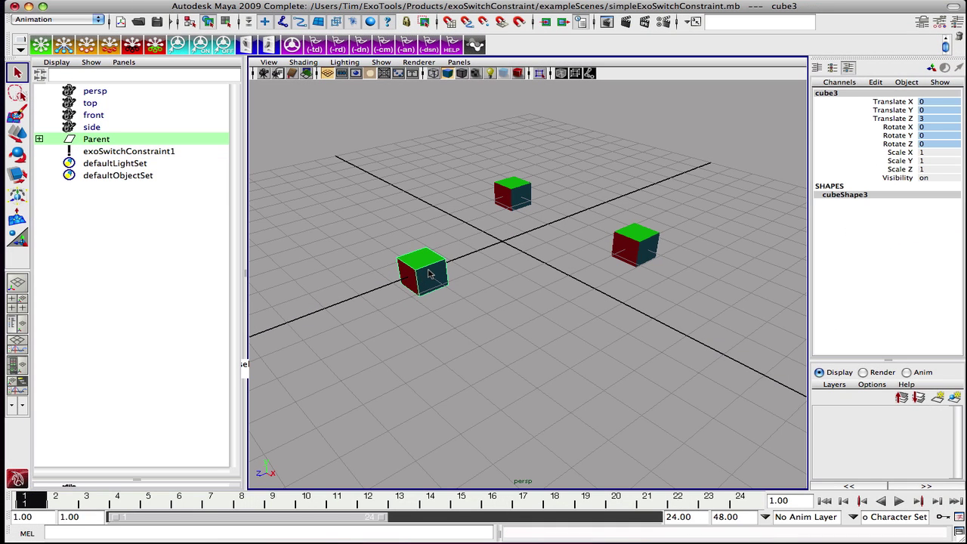
key("w")
left_click_drag(428, 274, 367, 300)
key("e")
key("w")
key("e")
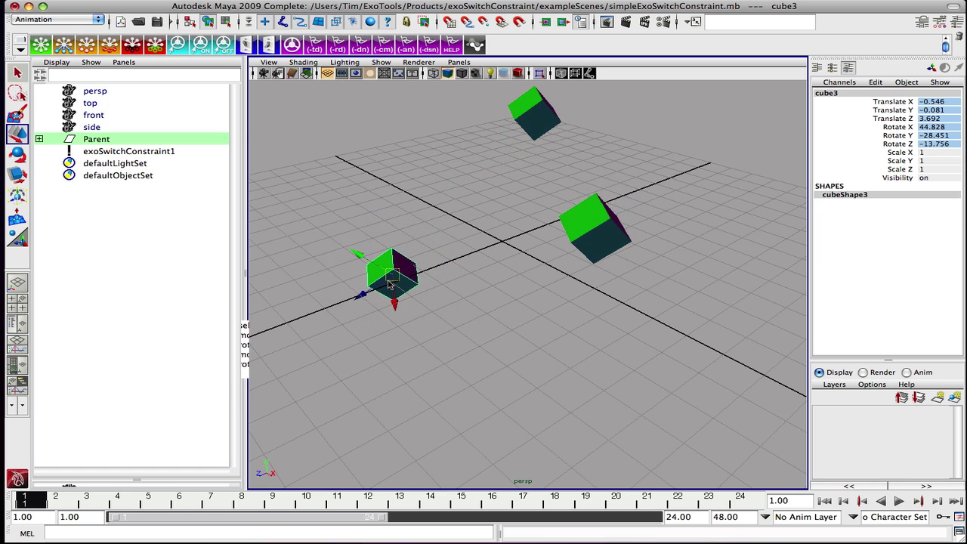
left_click_drag(391, 283, 456, 311)
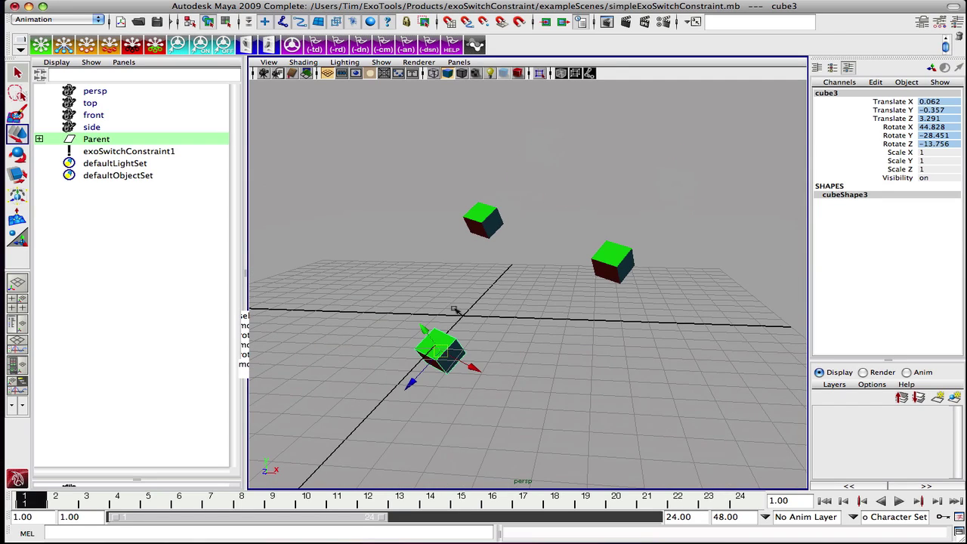
Raise cube3 to about Translate Y 2.0, rotate and move it a little further, and select cube1
left_click_drag(440, 349, 416, 280)
key("e")
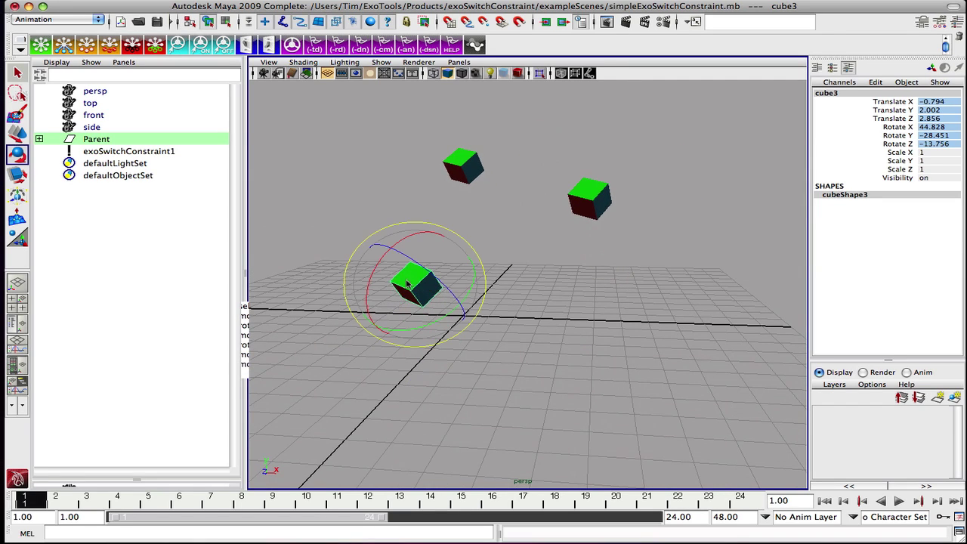
left_click_drag(454, 250, 444, 281)
key("w")
mouse_move(446, 276)
middle_mouse_down()
mouse_move(447, 293)
mouse_move(448, 264)
middle_mouse_up()
left_click_drag(495, 143, 496, 143)
left_click_drag(501, 214, 535, 255, "alt")
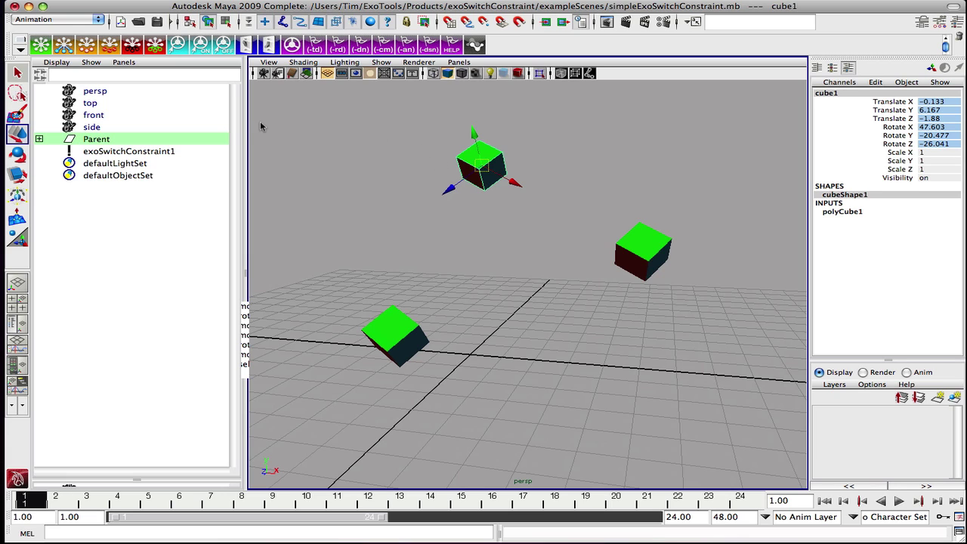
Set both the Trans Driver and Rot Driver of exoSwitchConstraint1 to cube1
left_click(117, 151)
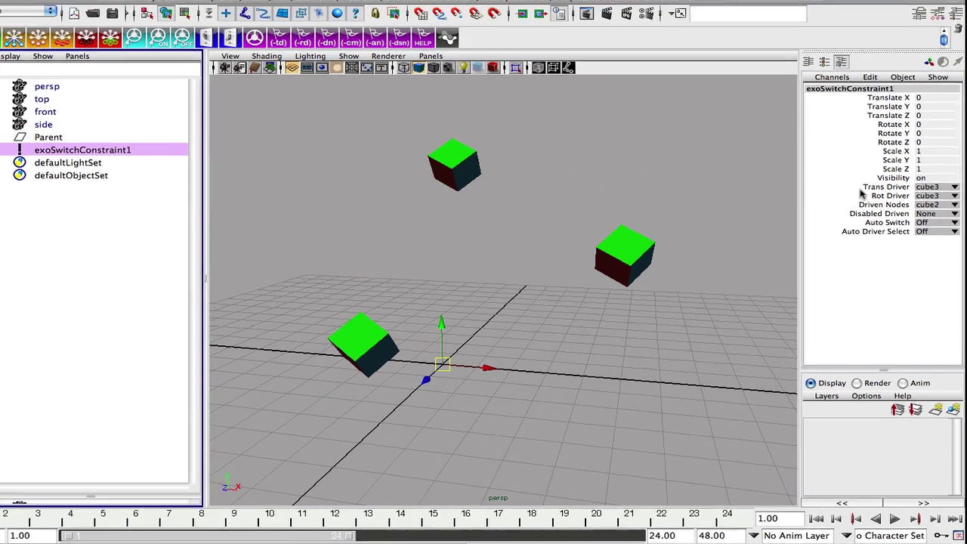
left_click(880, 186)
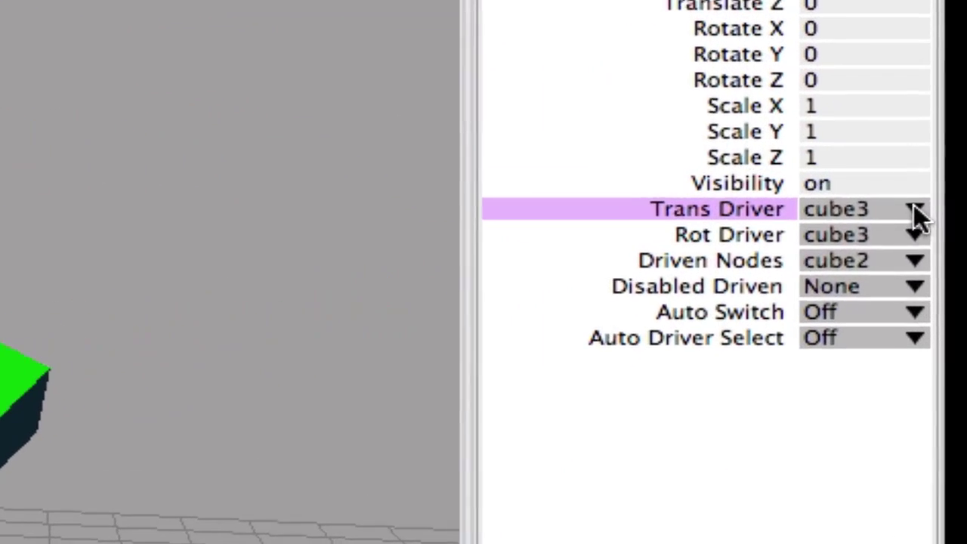
left_click(923, 208)
left_click(859, 259)
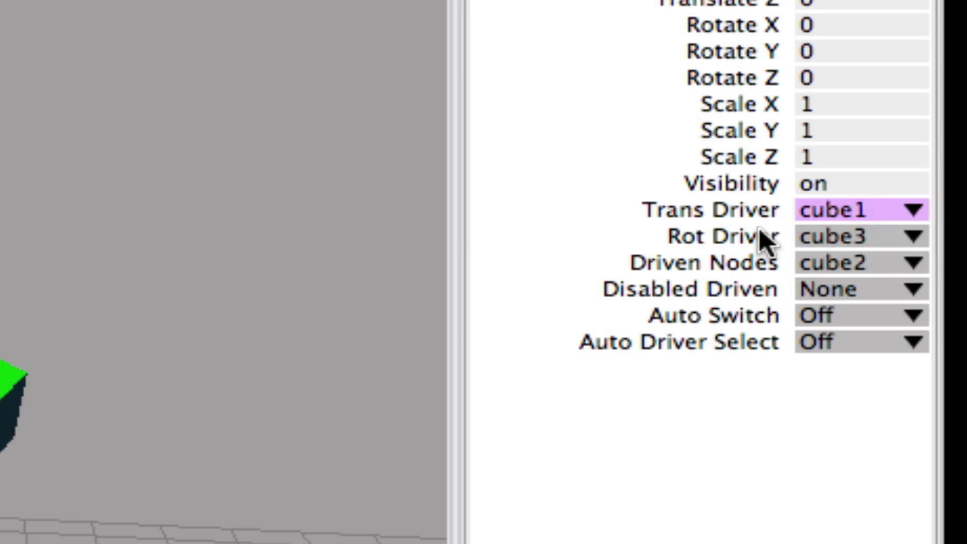
left_click(759, 235)
left_click(913, 236)
left_click(887, 298)
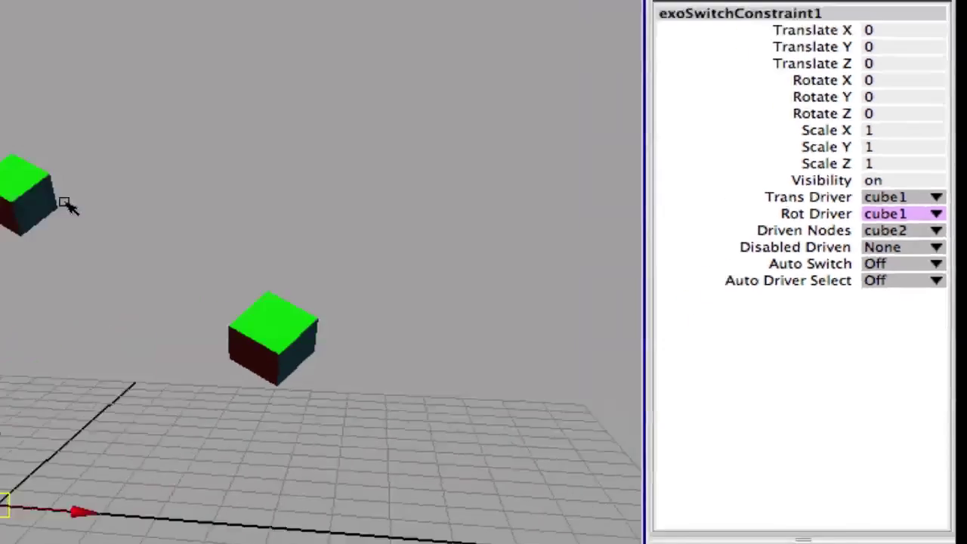
Move and rotate cube1 freehand to test it as the driver, and select cube2
left_click(65, 202)
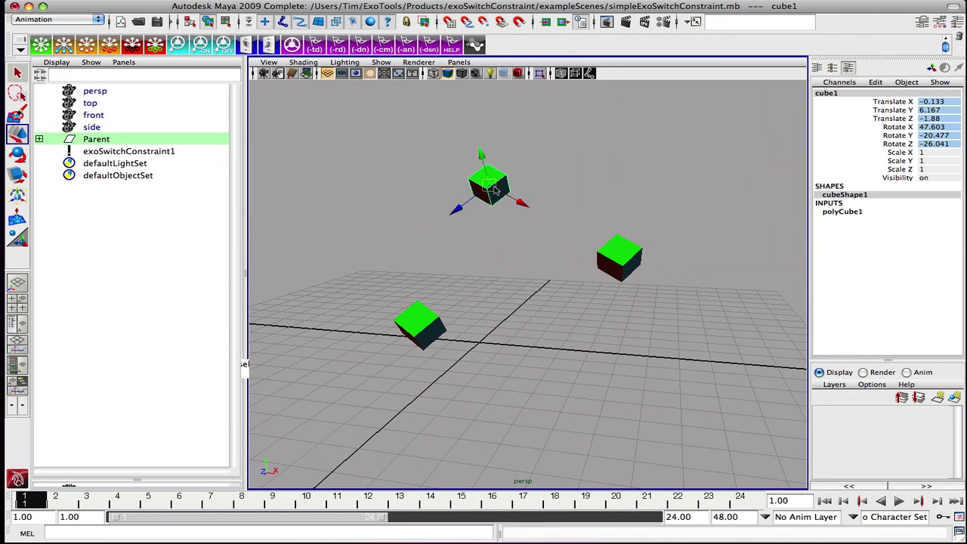
left_click_drag(489, 188, 522, 192)
key("e")
left_click(674, 274)
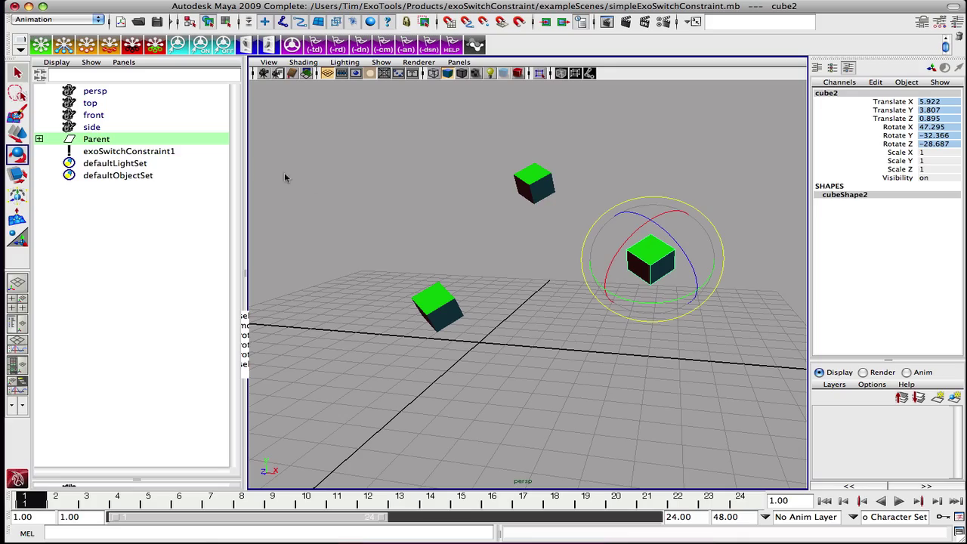
Switch both the Trans Driver and Rot Driver of exoSwitchConstraint1 to cube2
left_click(185, 153)
left_click(949, 191)
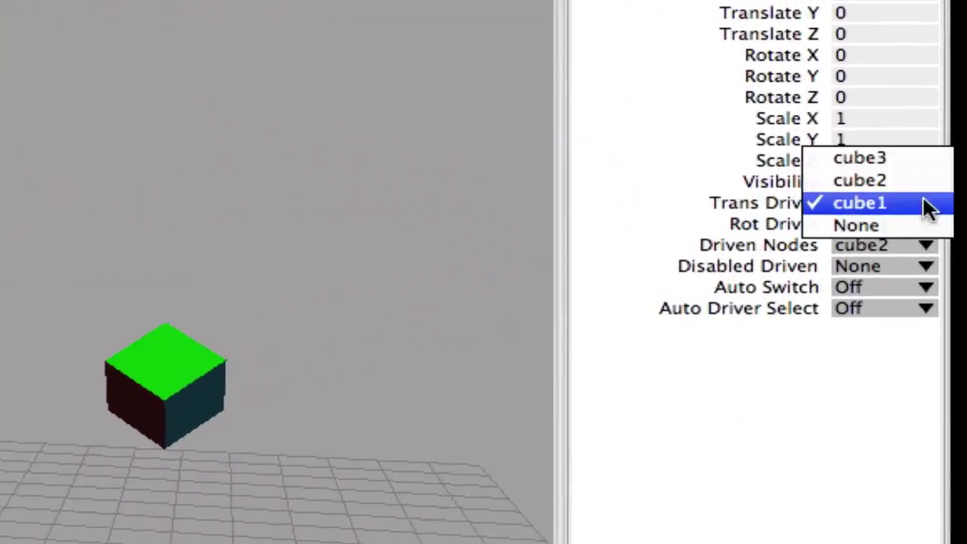
left_click(905, 185)
left_click(915, 236)
left_click(916, 219)
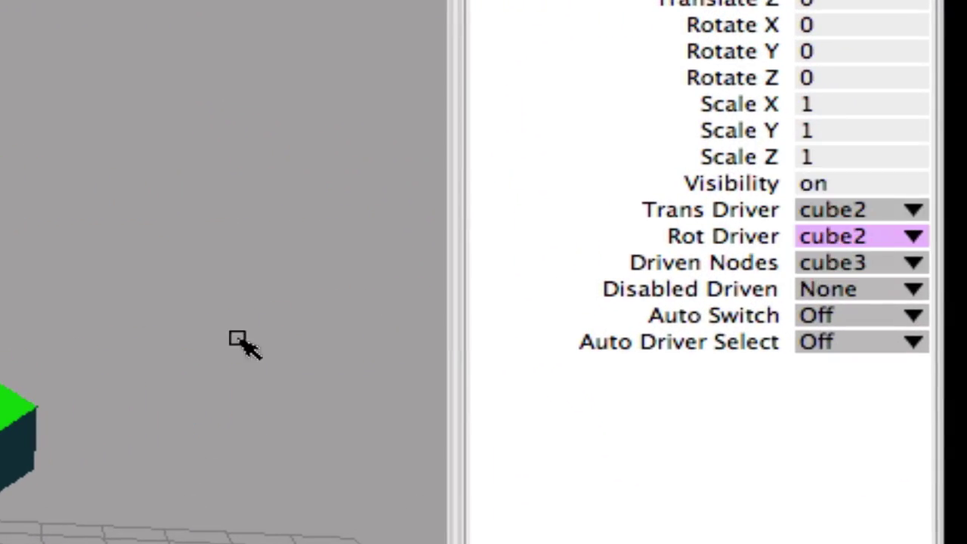
Rotate cube2 to about 5, -47, -5 degrees and move it to about X 5.58, Y 4.25, Z 0.88
left_click(650, 257)
left_click_drag(661, 246, 572, 273)
key("w")
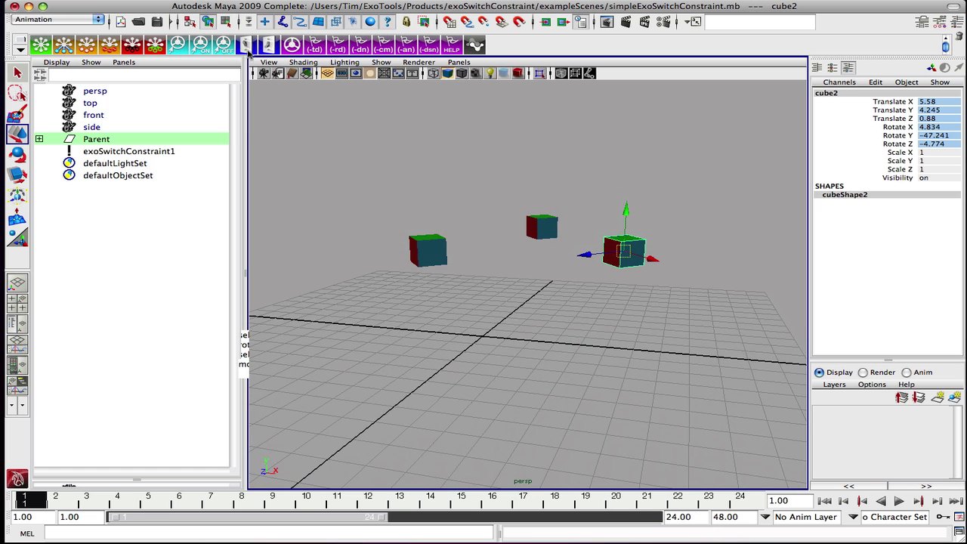
Turn on automatic driver switching, and move and rotate cube1 freehand
left_click(245, 45)
left_click_drag(458, 193, 527, 217, "alt")
left_click(558, 232)
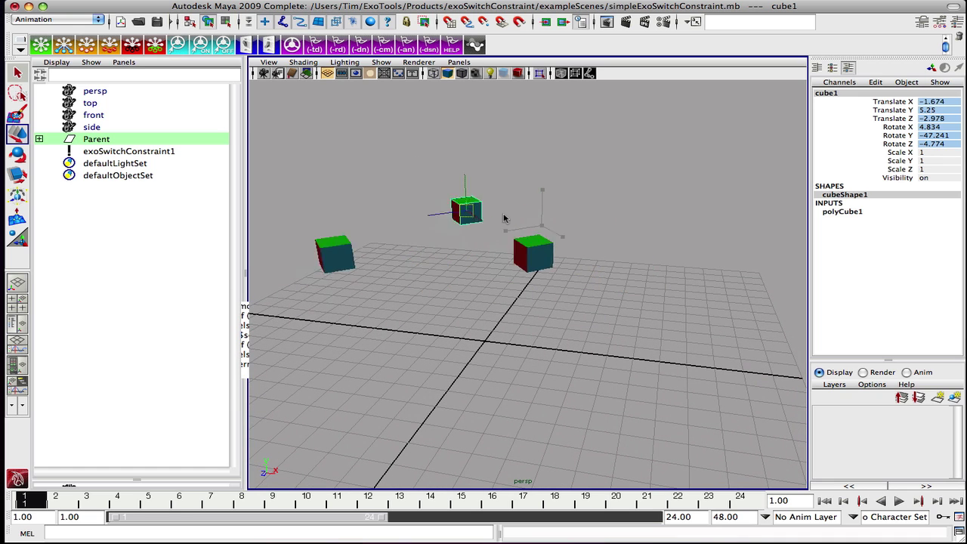
key("e")
Move and rotate cube3, cube2 and cube1 freehand in turn so that each selected cube drives the others
left_click(502, 254)
key("w")
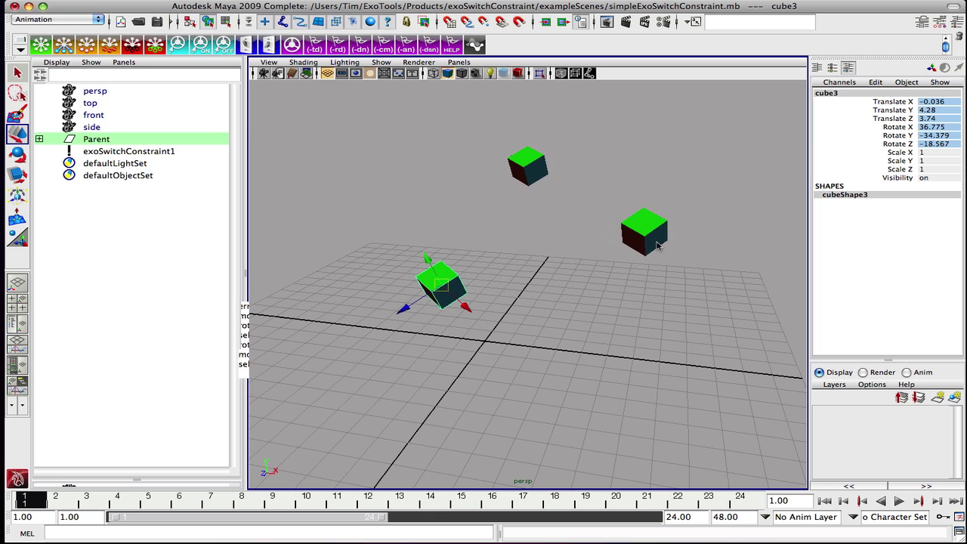
left_click(640, 227)
key("e")
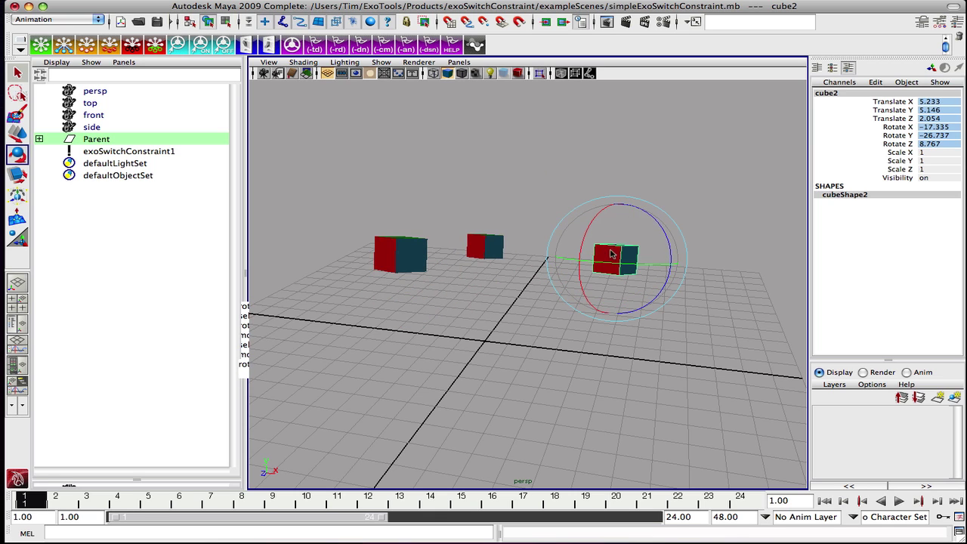
key("w")
left_click_drag(546, 265, 508, 305)
key("e")
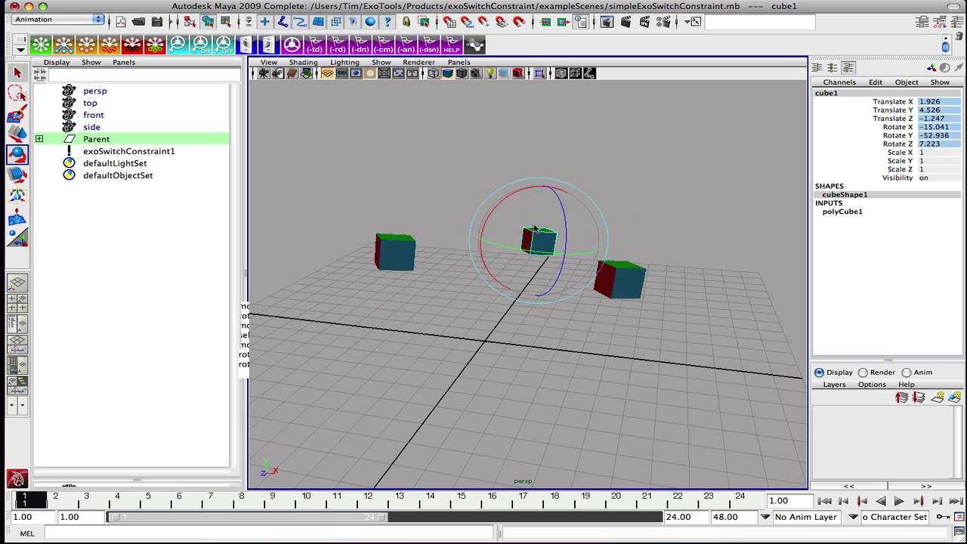
Key the translate and rotate channels of cube1 at frame 1
left_click_drag(570, 242, 697, 218, "alt")
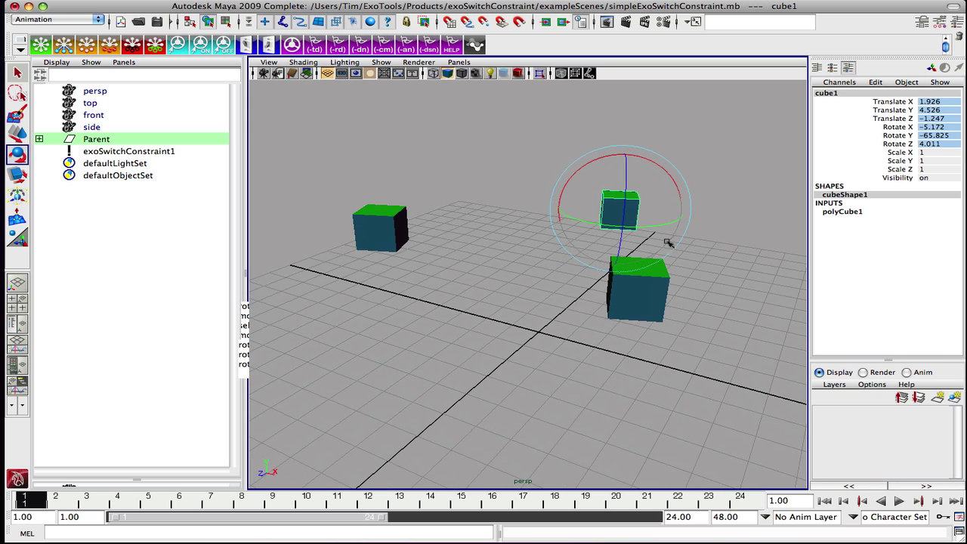
left_click_drag(655, 249, 620, 256, "alt")
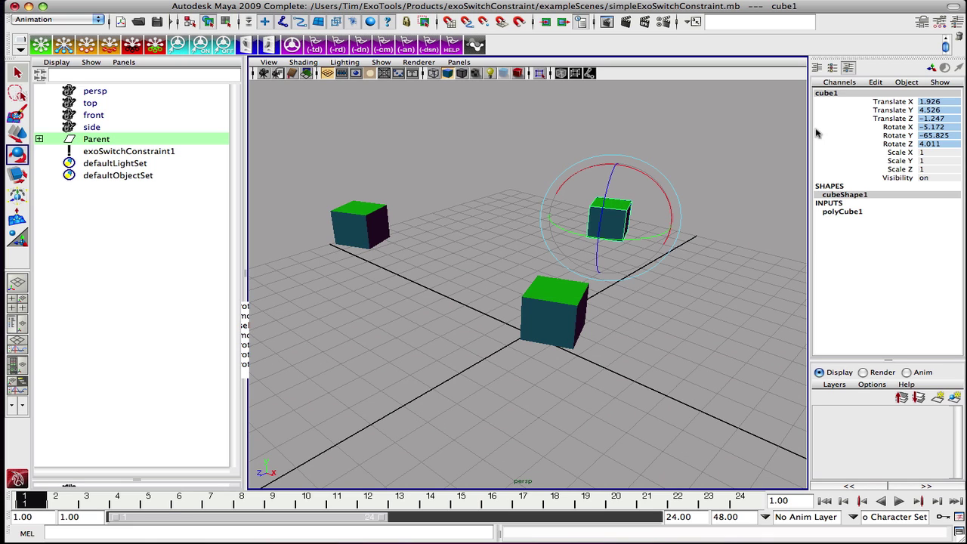
left_click_drag(886, 103, 891, 144)
right_click(892, 143)
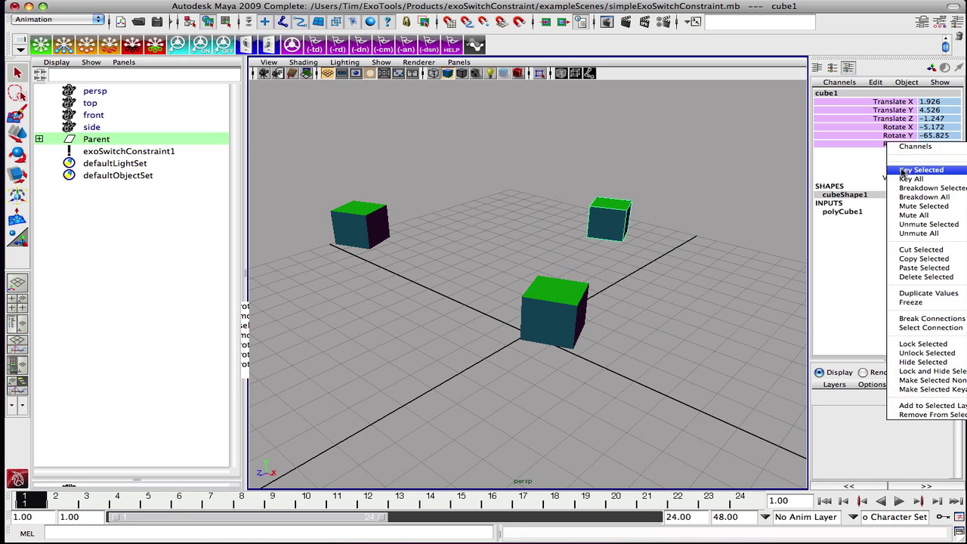
left_click(901, 173)
Key the Trans Driver and Rot Driver of exoSwitchConstraint1 at frame 10 with cube1 as driver
left_click_drag(529, 219, 460, 234, "alt")
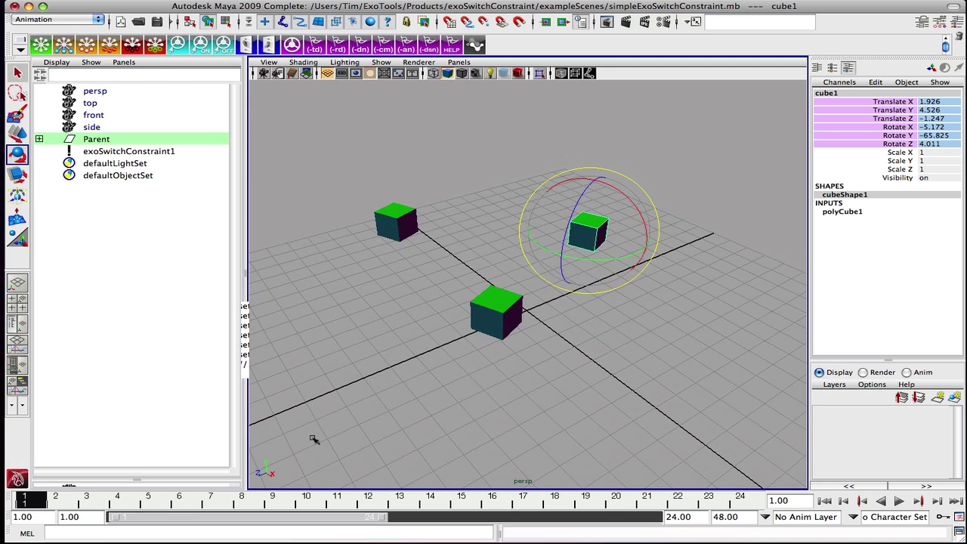
left_click(306, 503)
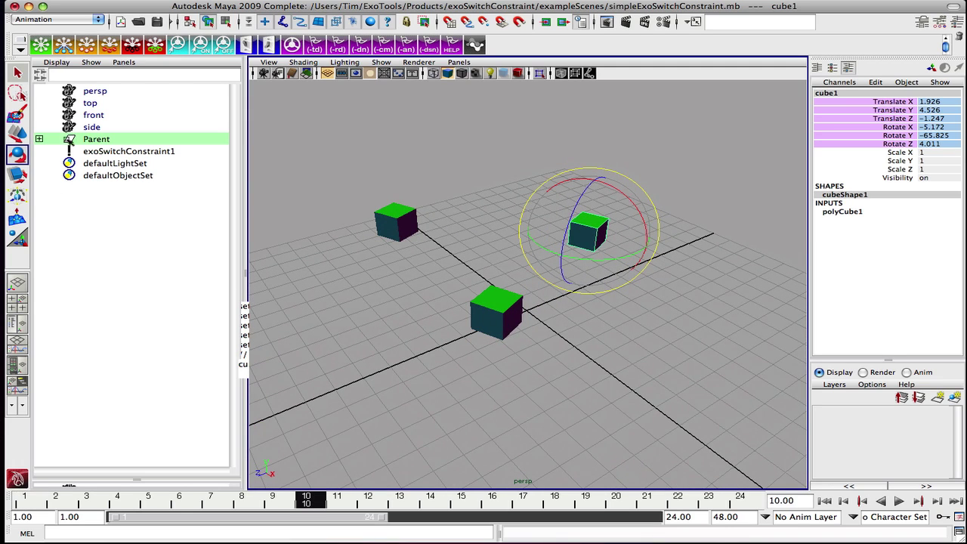
left_click(96, 154)
left_click_drag(882, 186, 884, 195)
right_click(893, 191)
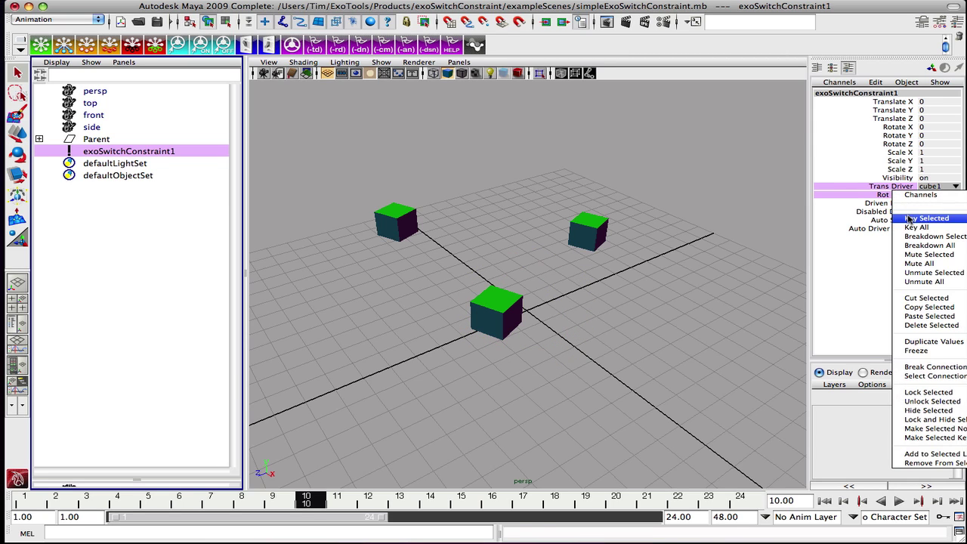
left_click(903, 218)
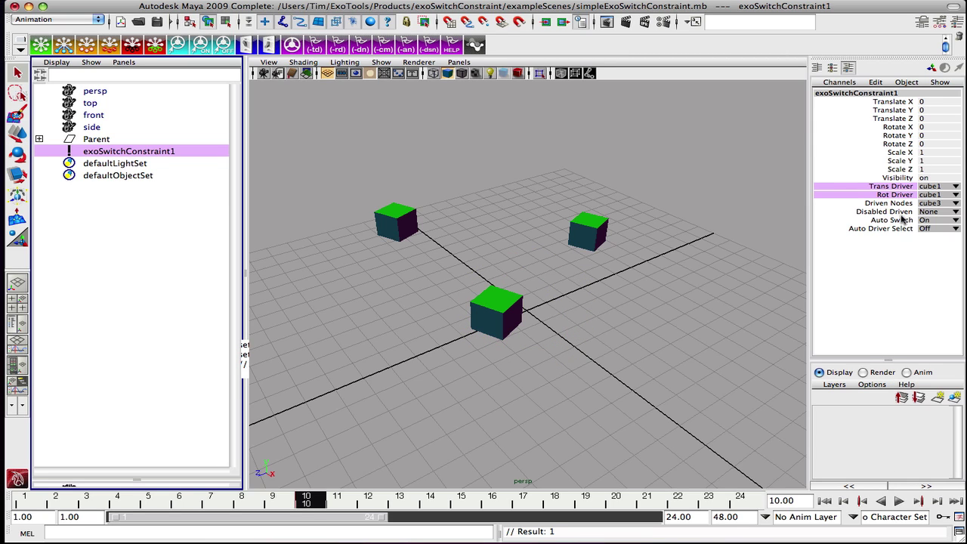
Rotate cube1 to about -50 degrees in X at frame 10 and key its translate and rotate channels
left_click(591, 221)
left_click_drag(614, 196, 652, 216)
key("ctrl+z")
middle_click_drag(652, 216, 581, 261, "alt")
right_click_drag(581, 262, 513, 248, "alt")
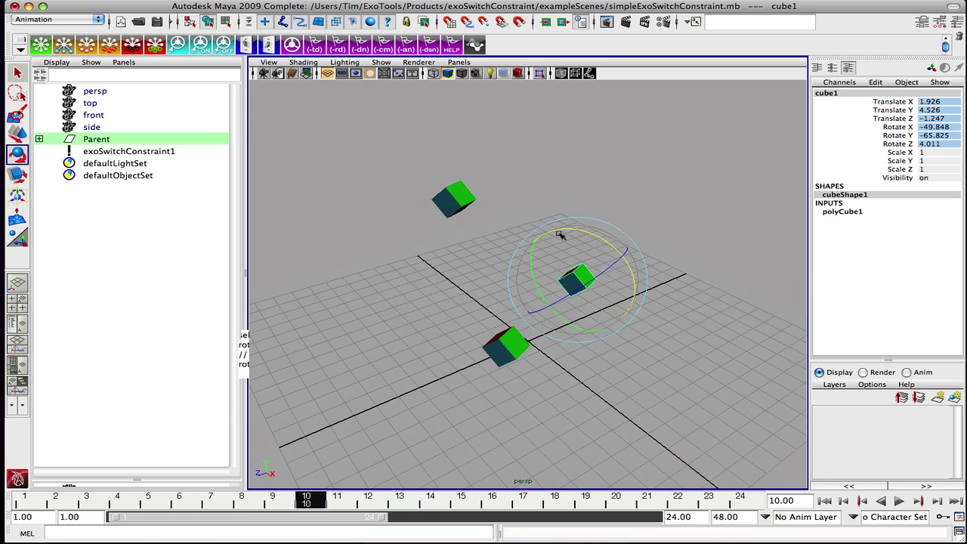
left_click_drag(896, 142, 891, 101)
right_click(890, 113)
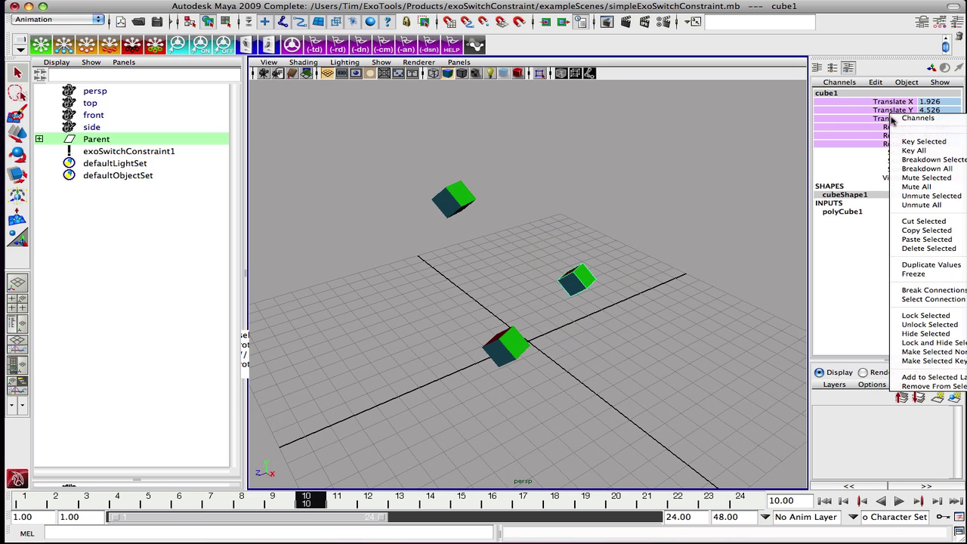
left_click(907, 130)
key("e")
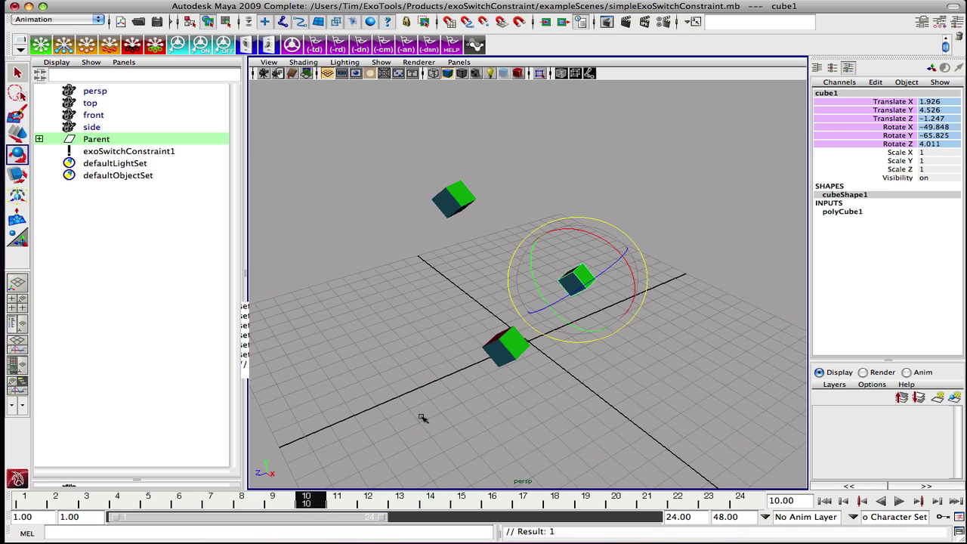
At frame 11, switch the Trans Driver and Rot Driver of exoSwitchConstraint1 to cube3 and key both channels
left_click(463, 213)
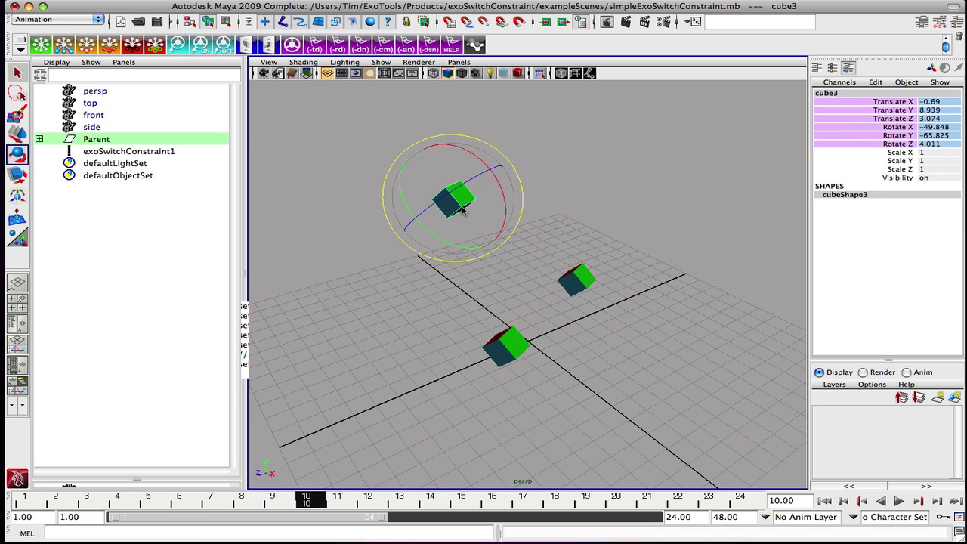
left_click(340, 504)
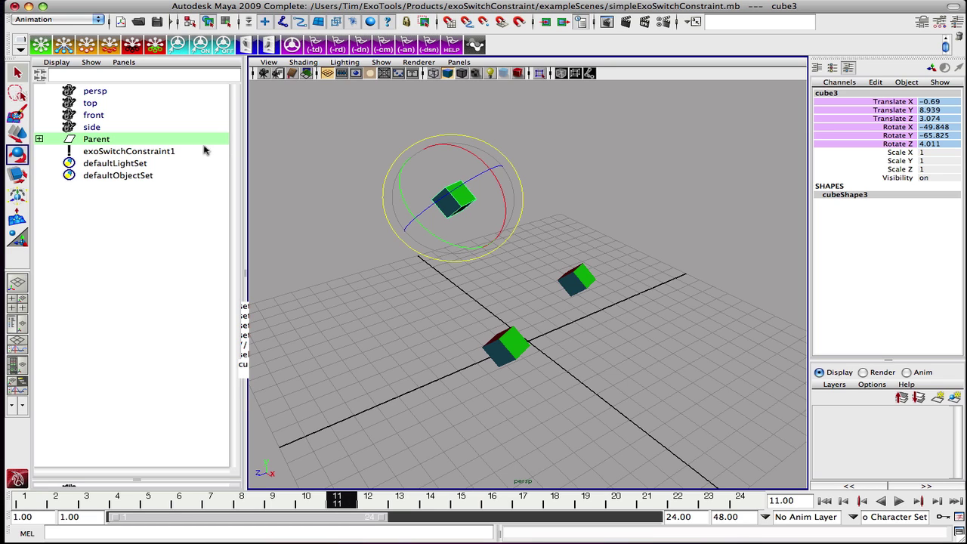
left_click(171, 154)
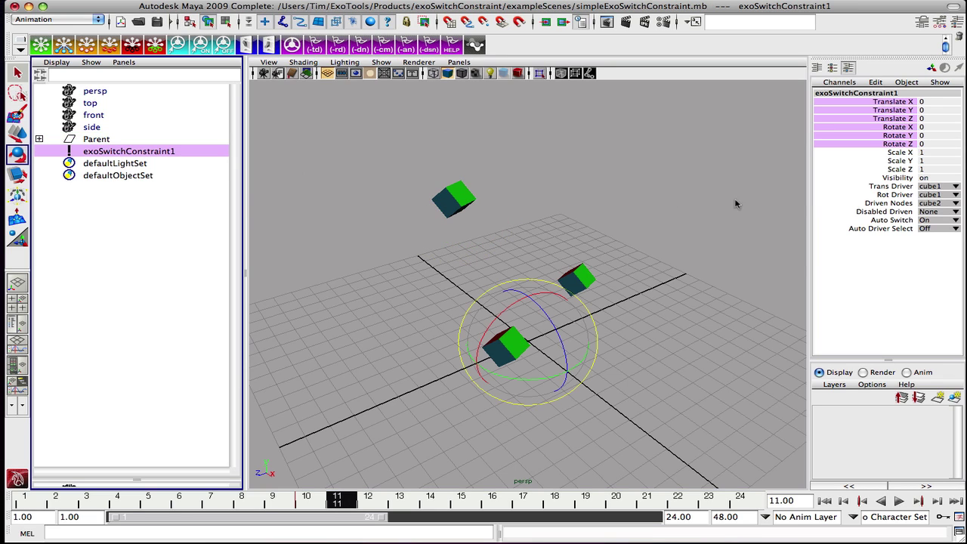
left_click(956, 187)
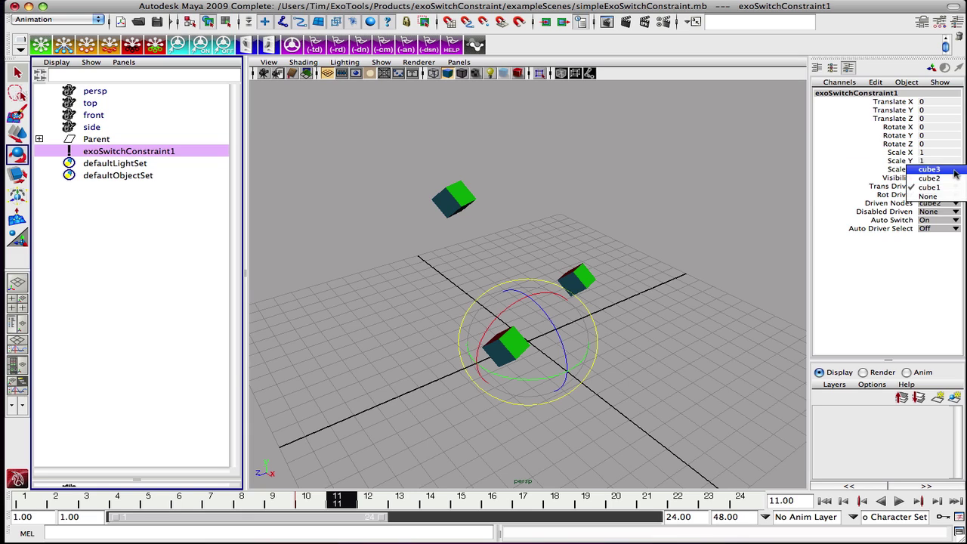
left_click(953, 177)
left_click(956, 194)
left_click(953, 176)
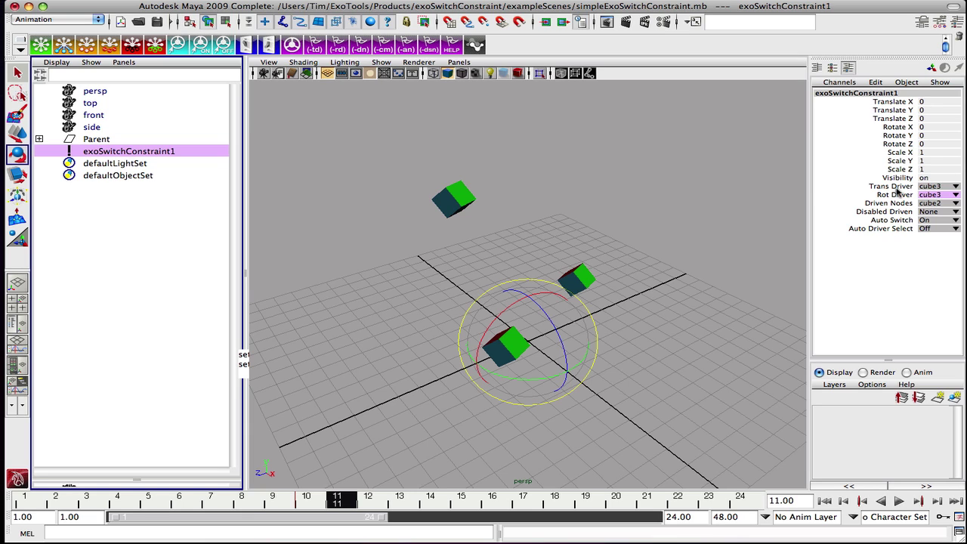
left_click_drag(892, 186, 897, 195)
right_click(897, 195)
left_click(914, 223)
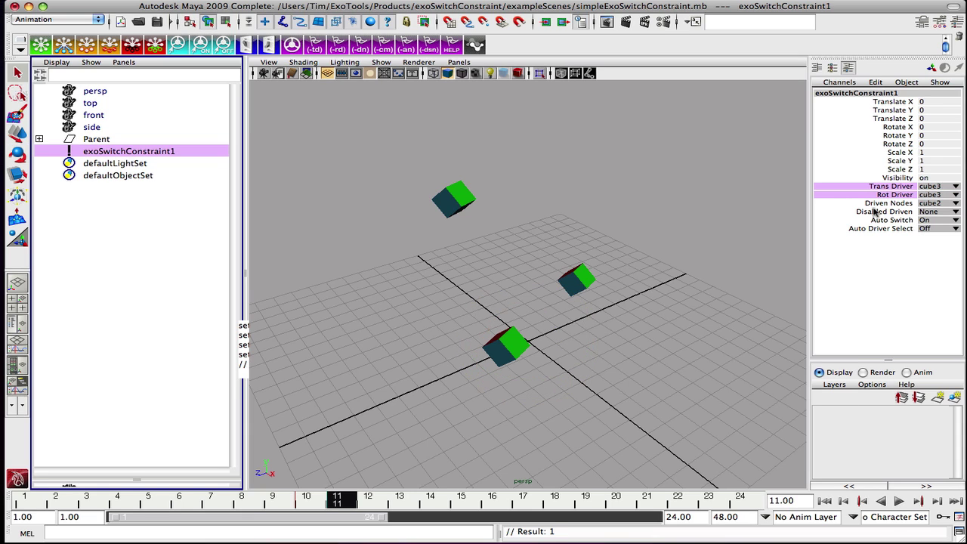
Key the translate and rotate channels of cube3 at frame 11
left_click(463, 196)
key("e")
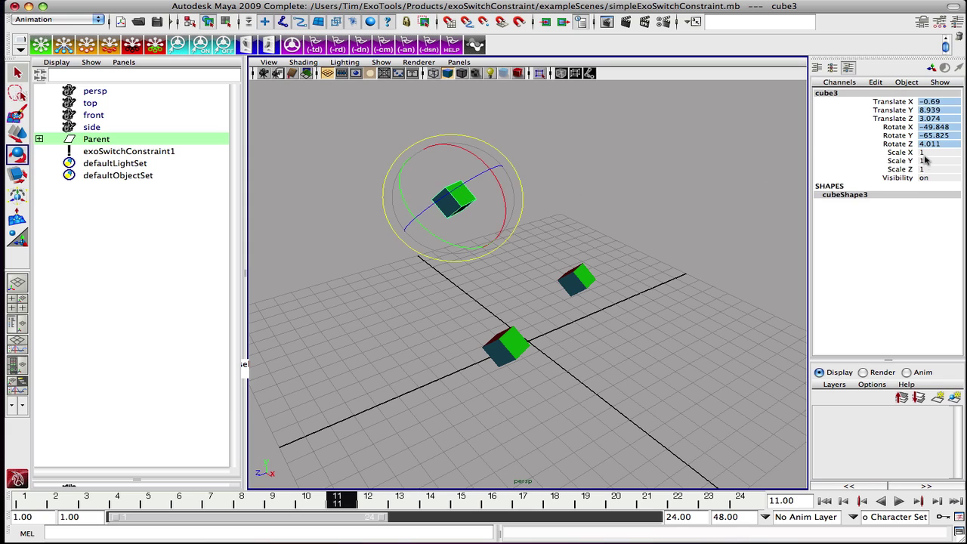
left_click_drag(900, 144, 898, 104)
right_click(897, 105)
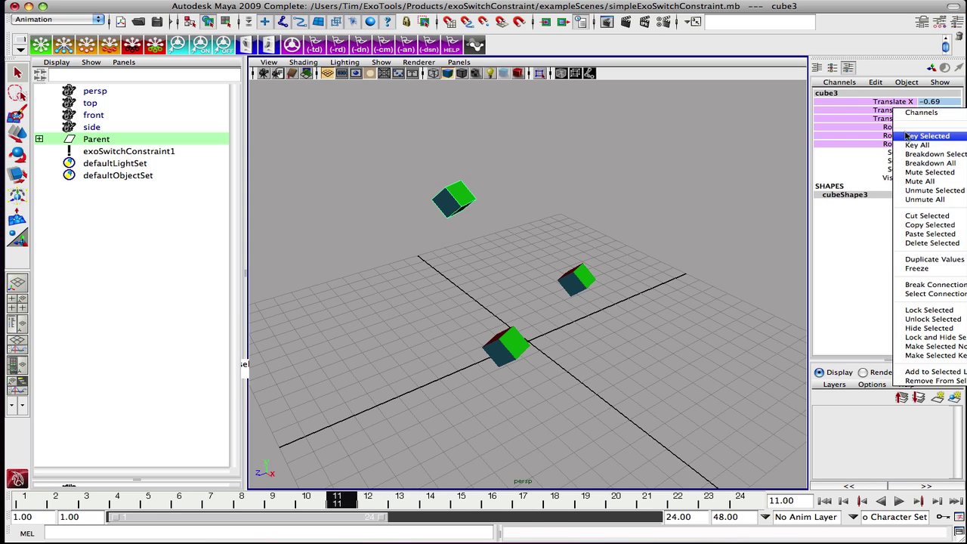
left_click(911, 136)
At frame 24, rotate cube3 to about 38 degrees in X and key its translate and rotate channels
left_click(762, 502)
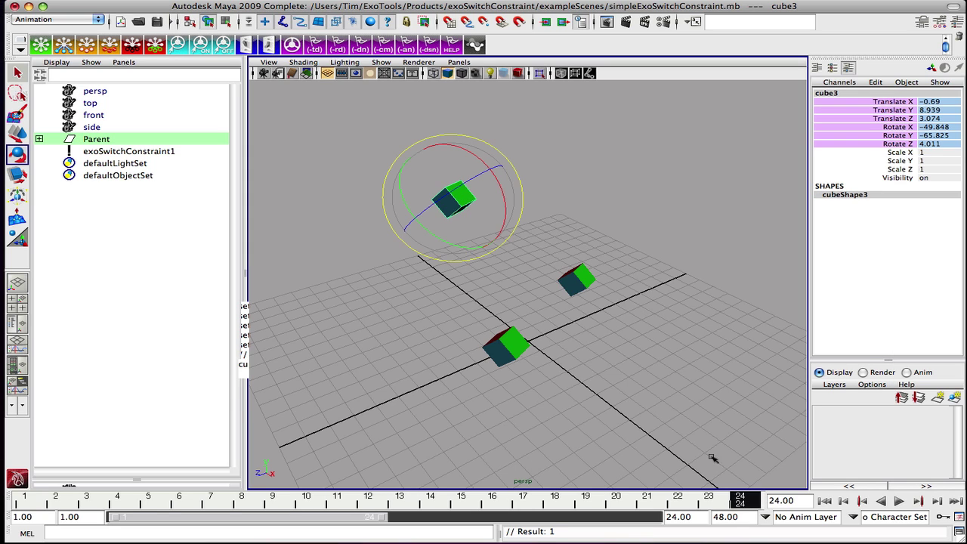
left_click_drag(510, 219, 472, 149)
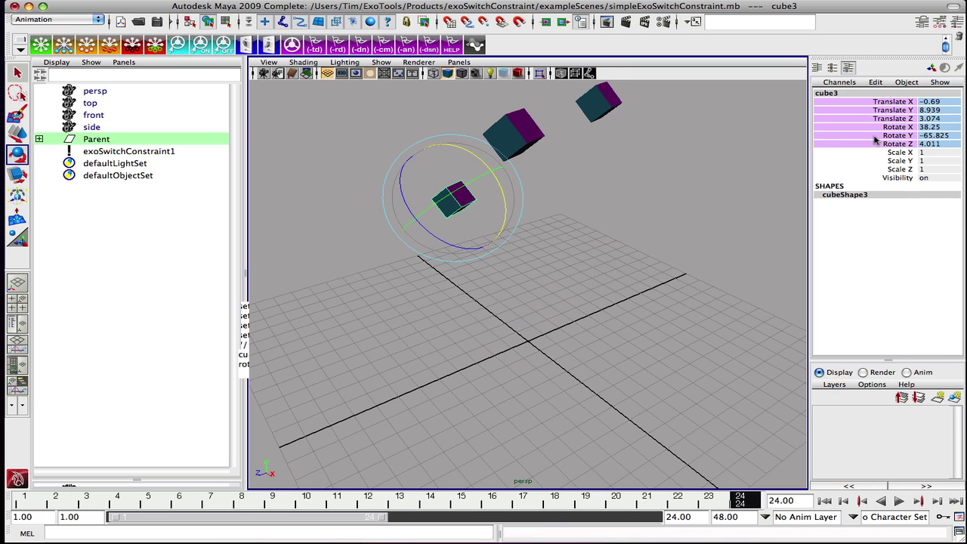
right_click(875, 139)
left_click(884, 163)
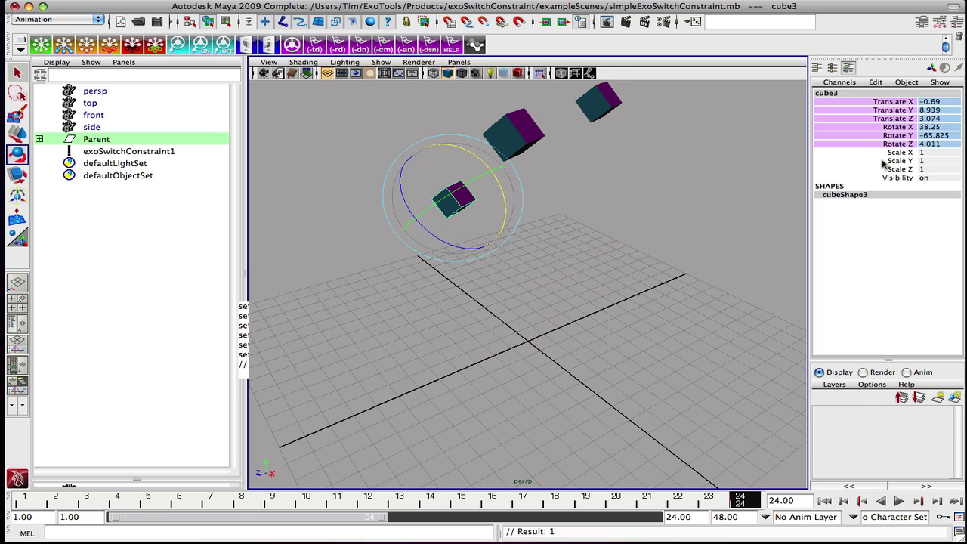
Play the animation from frame 1 with exoSwitchConstraint1 selected, and scrub through the driver switch to frame 22
left_click(825, 501)
right_click_drag(570, 342, 521, 349, "alt")
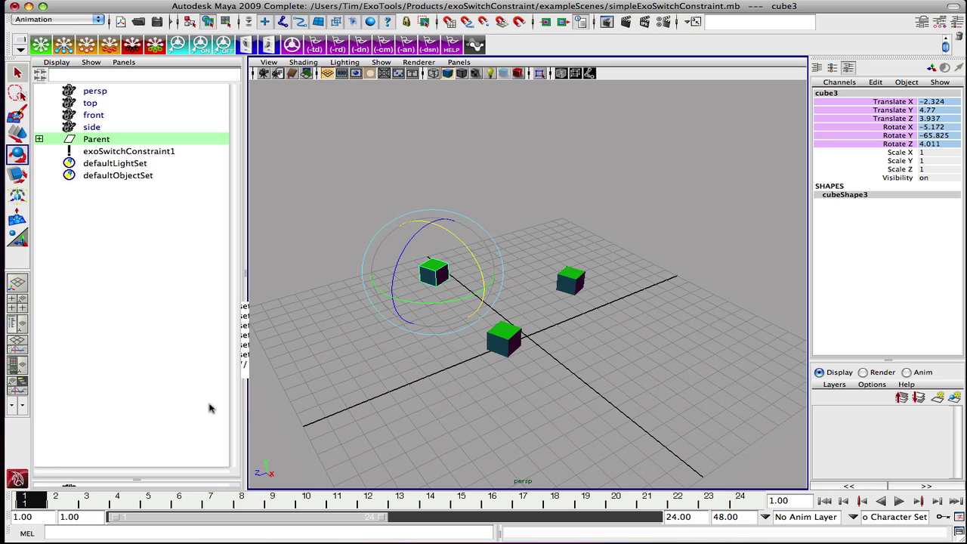
left_click(299, 395)
left_click(105, 153)
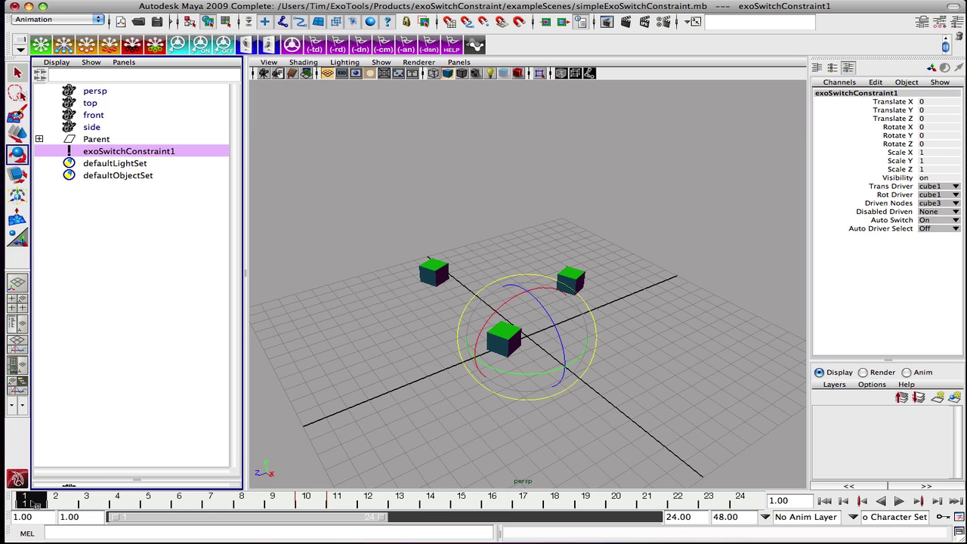
key("alt+v")
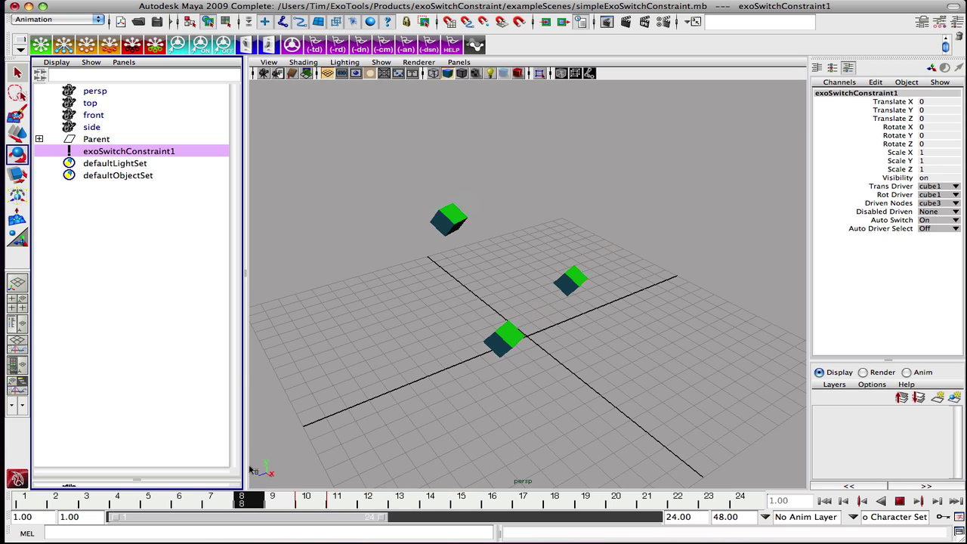
key("Escape")
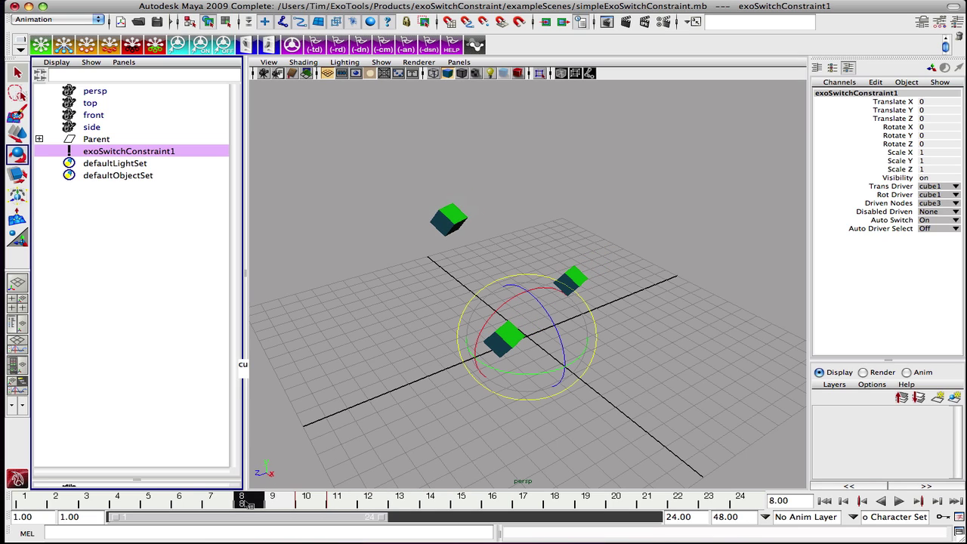
left_click_drag(250, 503, 339, 503)
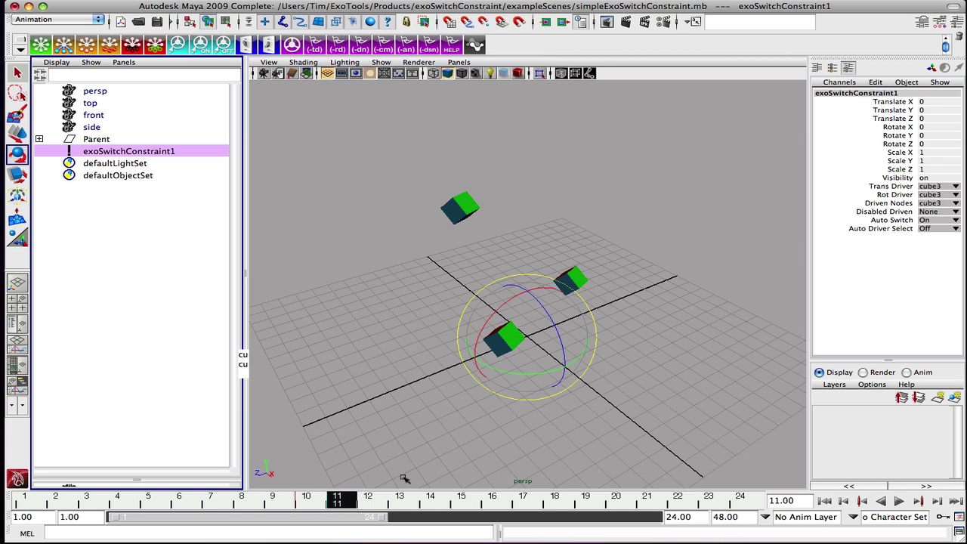
left_click_drag(353, 503, 678, 503)
Rotate cube3 and cube1 freehand in turn at frame 22
left_click(466, 211)
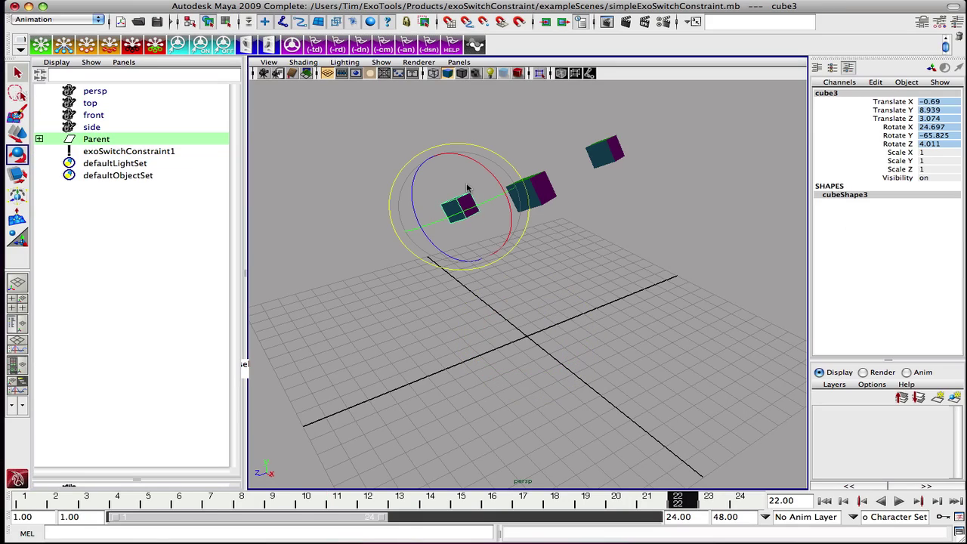
left_click(621, 173)
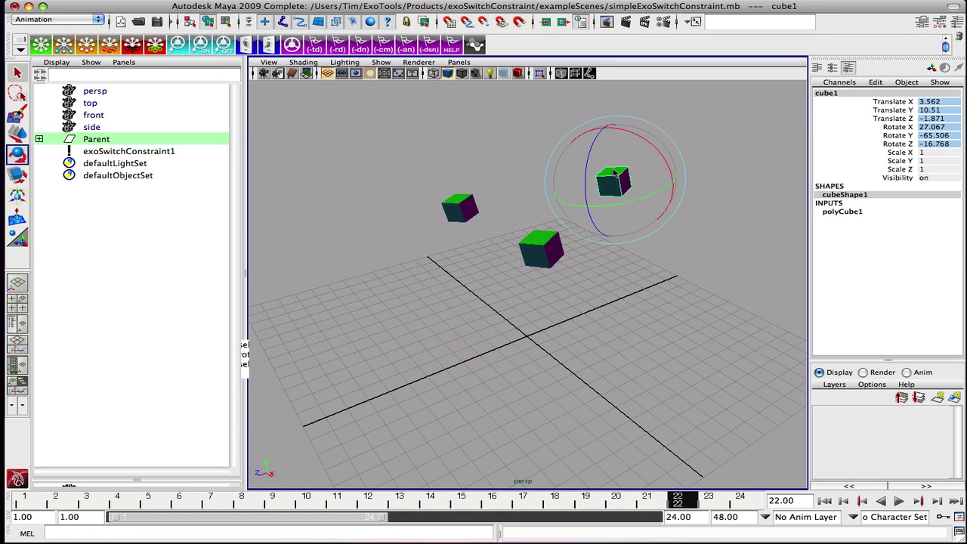
left_click_drag(620, 174, 643, 165)
Move cube2 to about X 2.2, Y 13.5, Z 2.5 and rotate it to about 30, -46, 0 degrees
left_click_drag(666, 262, 708, 302, "alt")
left_click(732, 352)
key("z")
key("z")
key("z")
key("z")
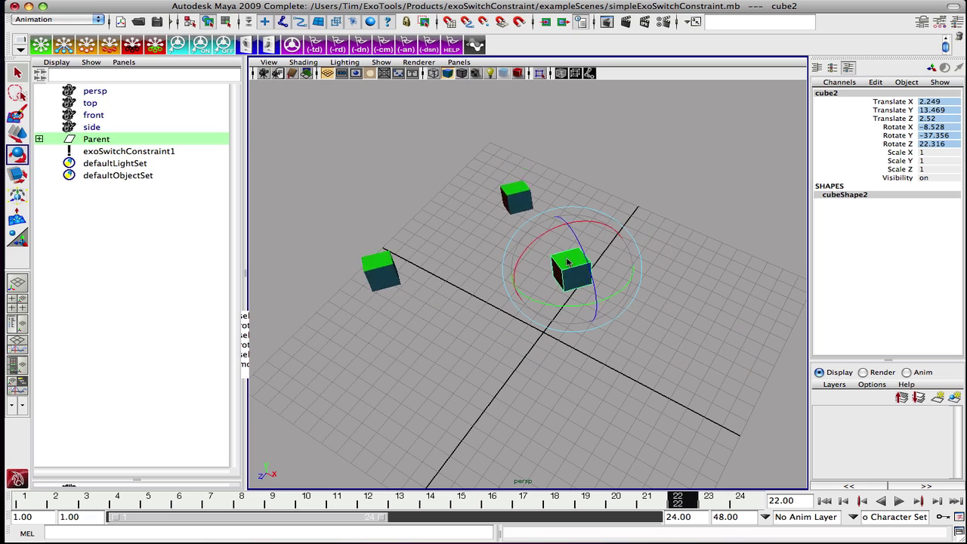
left_click_drag(585, 237, 536, 305)
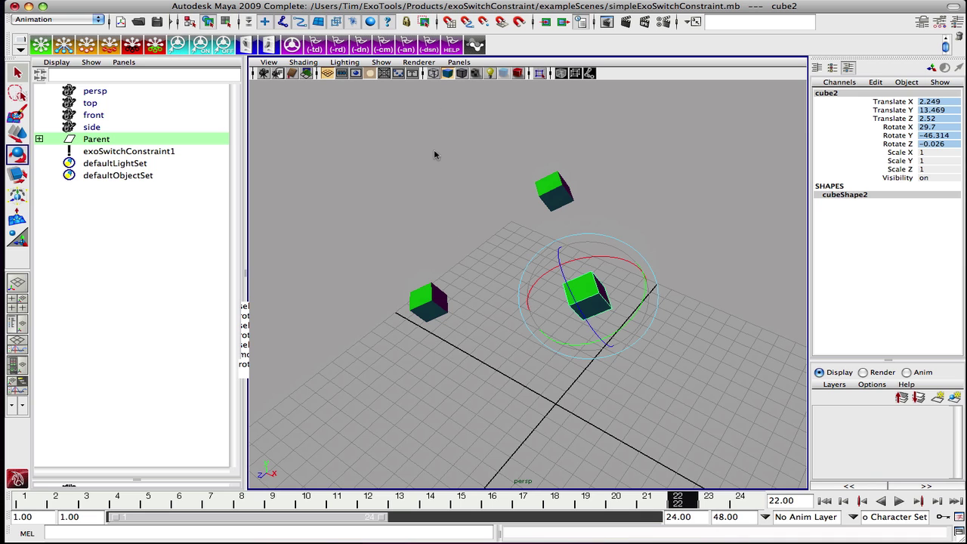